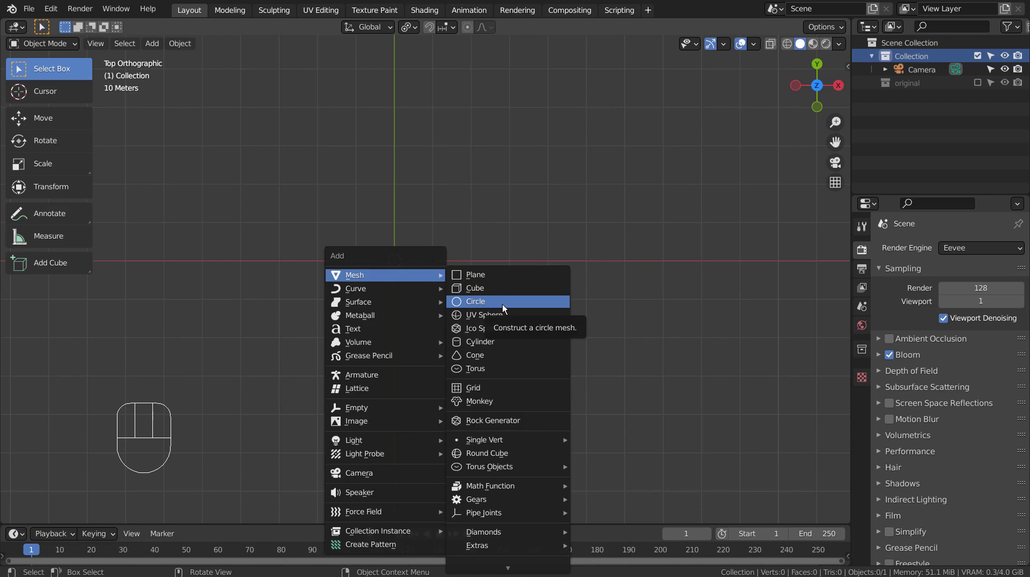
Add a mesh circle with 32 vertices and a 1 m radius at the world origin
left_click(502, 304)
scroll(430, 300, "up", 4)
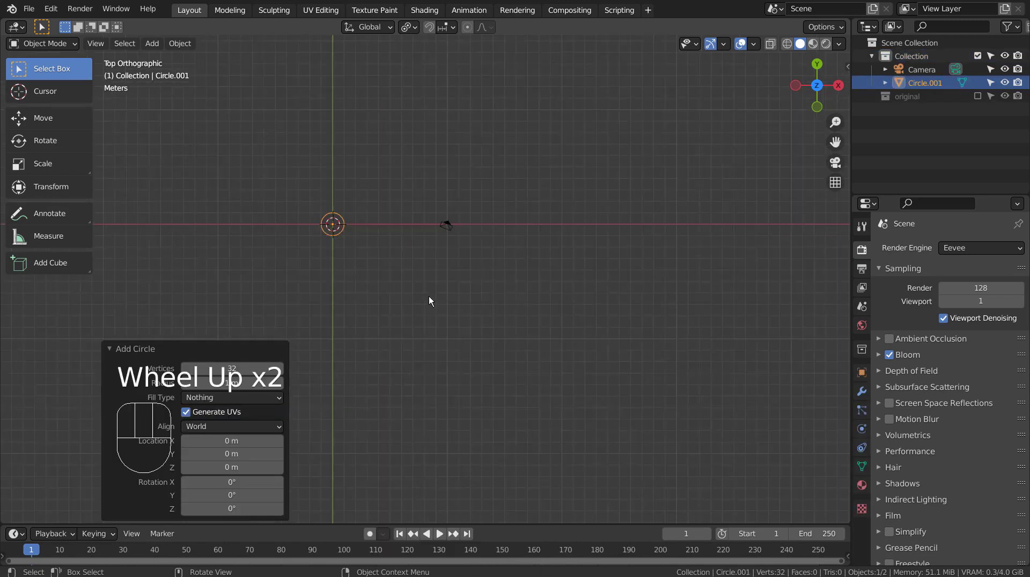
key("KP_Decimal")
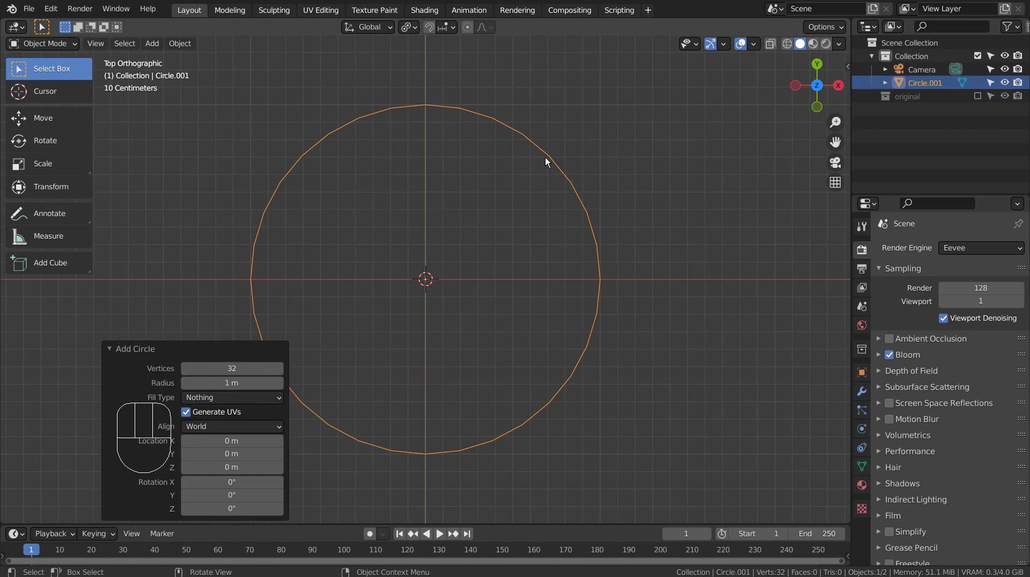
Select every other edge of the circle in Edit Mode using Checker Deselect
key("Tab")
key("2")
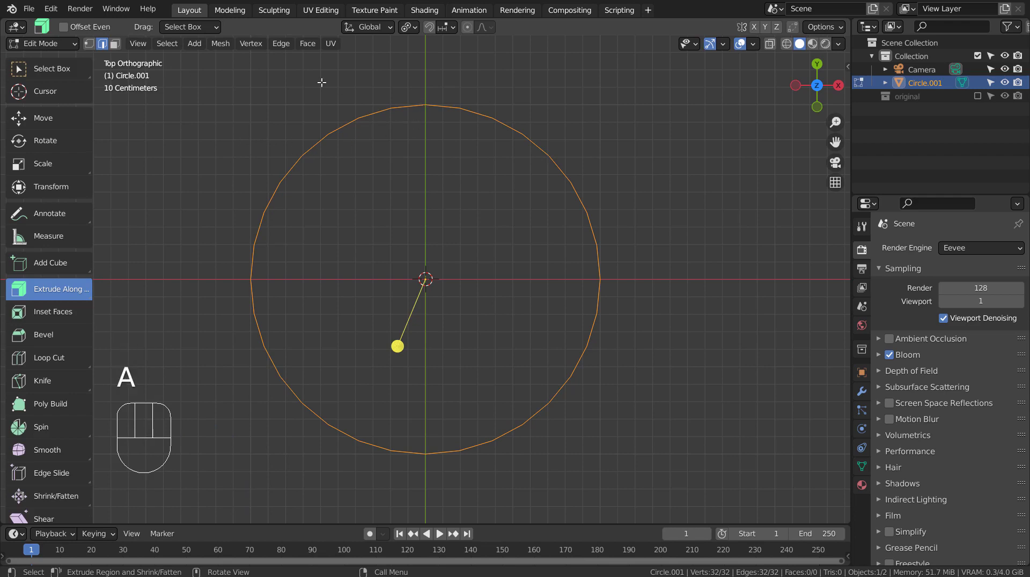
left_click(45, 91)
left_click(52, 69)
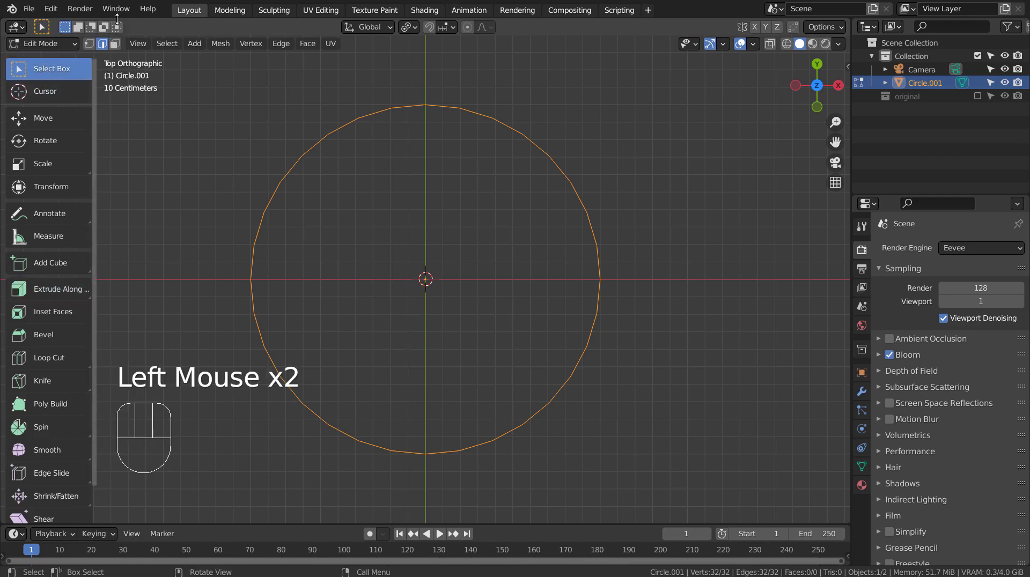
left_click(167, 44)
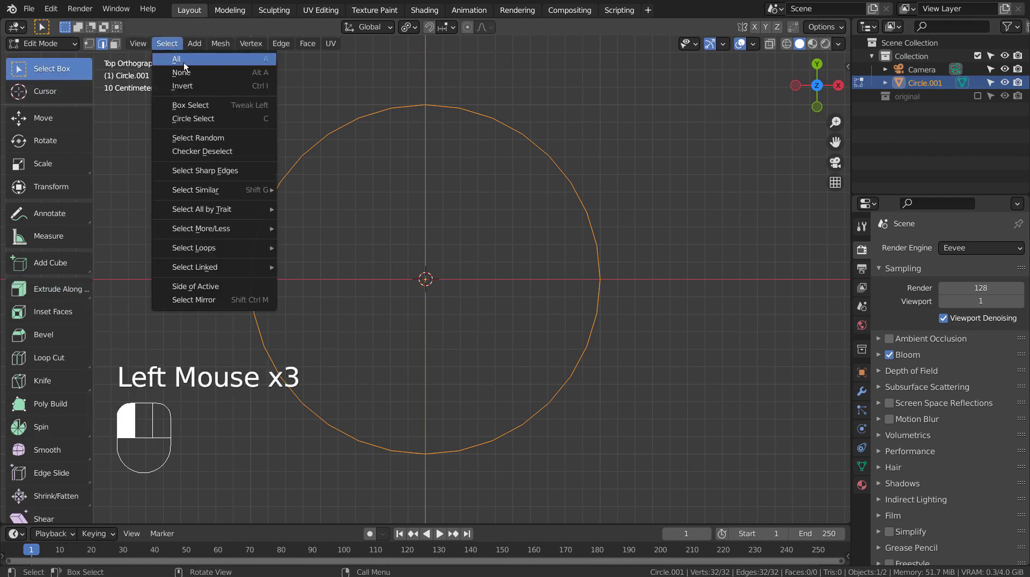
left_click(232, 153)
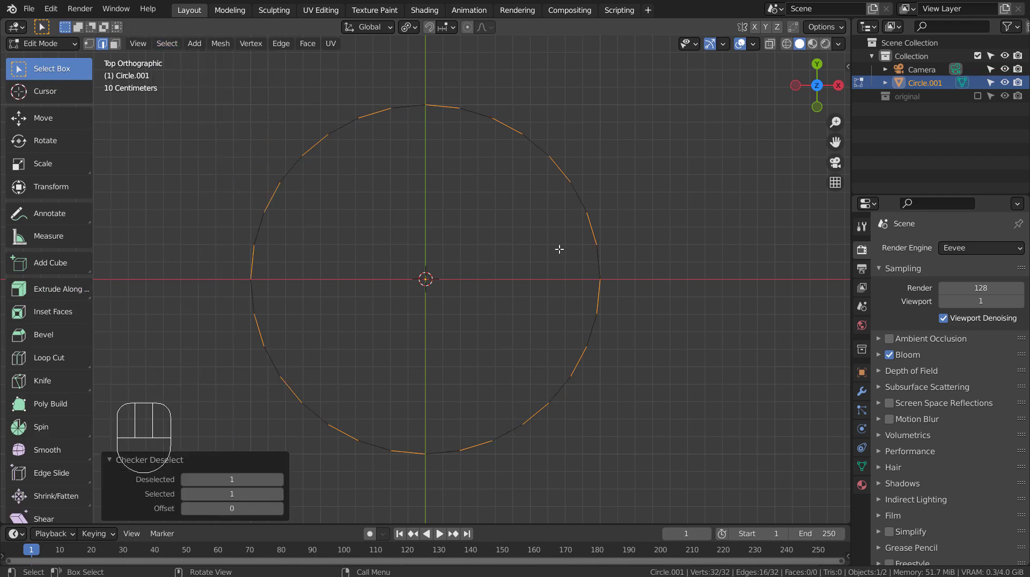
Extrude the alternating edges outward along their normals by about 0.332 m to form teeth
left_click(71, 288)
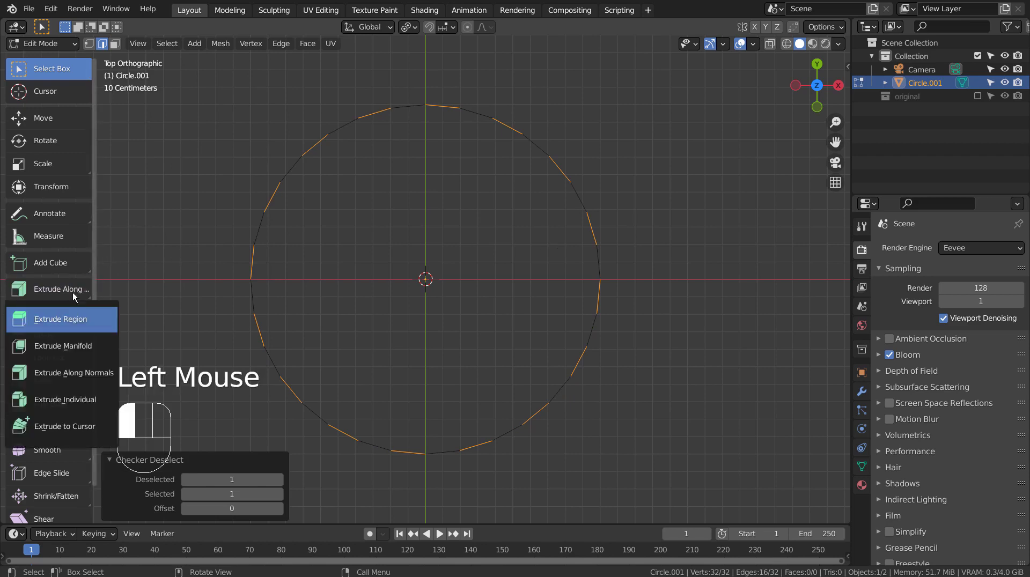
left_click_drag(84, 326, 95, 375)
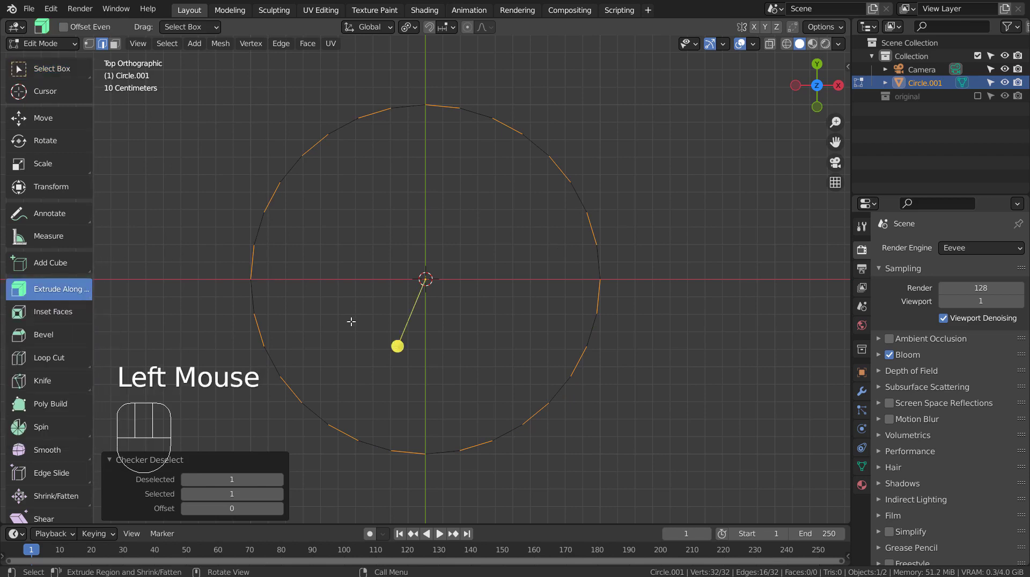
left_click_drag(397, 346, 397, 305)
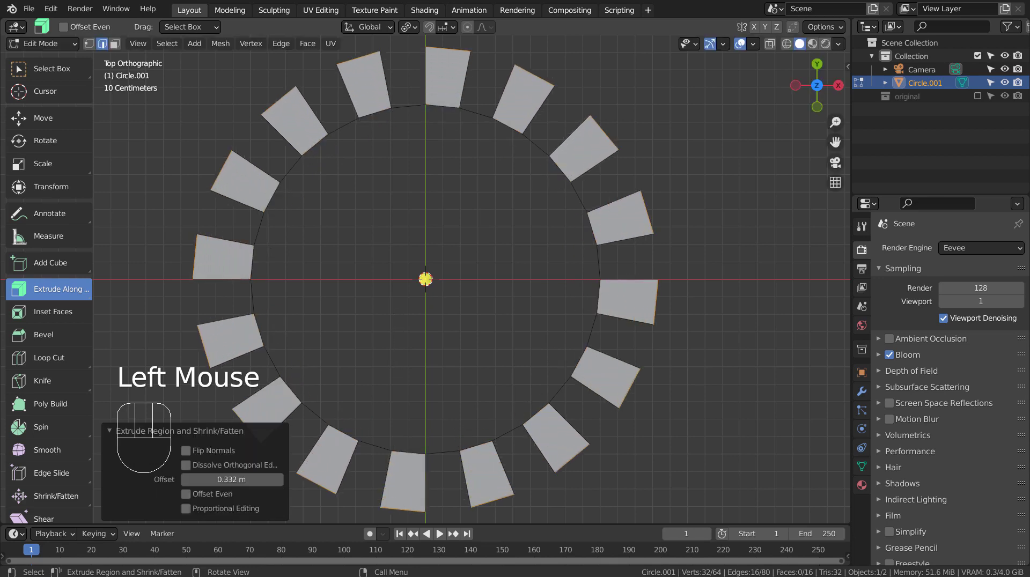
Taper the teeth by scaling their outer edges to about 0.226 around Individual Origins, and return to Object Mode
left_click(410, 28)
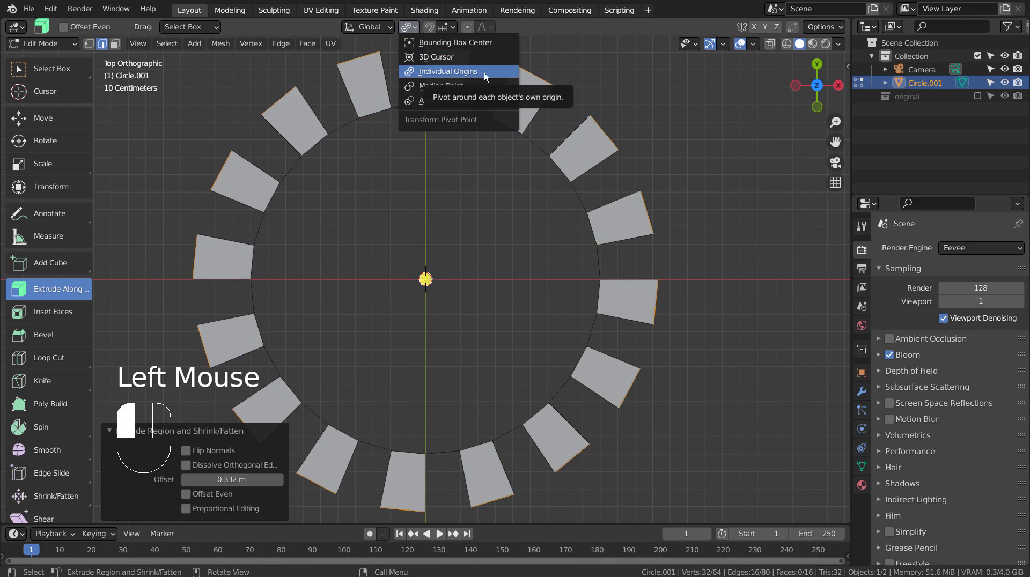
key("s")
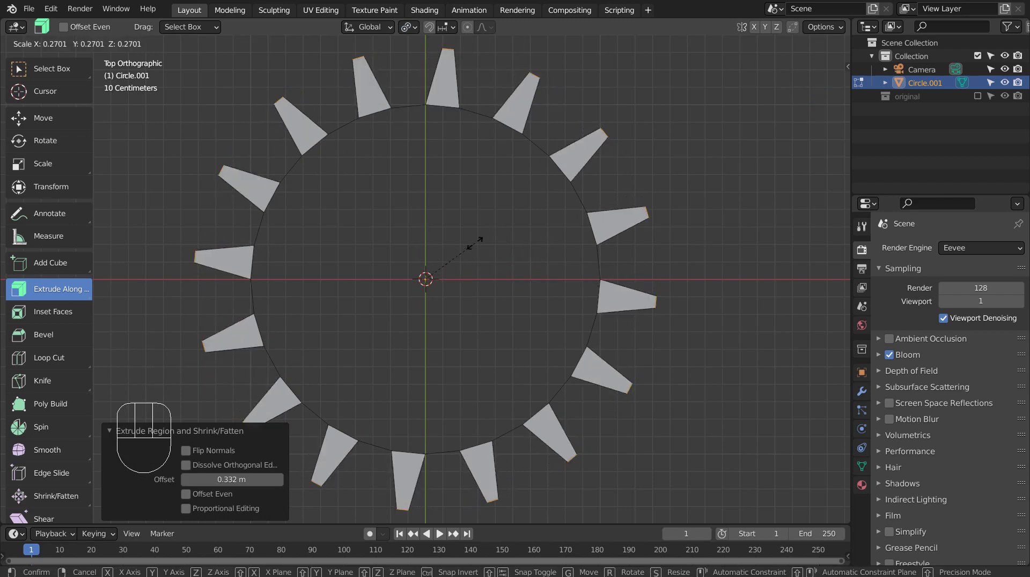
left_click(451, 234)
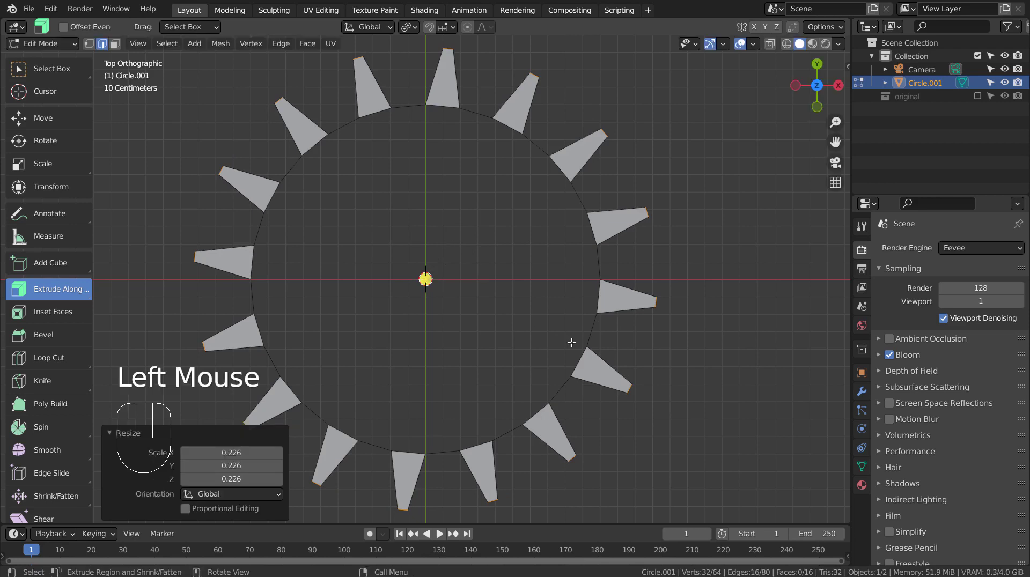
key("Tab")
Add a Point curve at the origin in front view and make it 3D
middle_click_drag(579, 330, 613, 297)
key("KP_1")
scroll(613, 297, "down", 4)
key("shift+a")
mouse_move(572, 239)
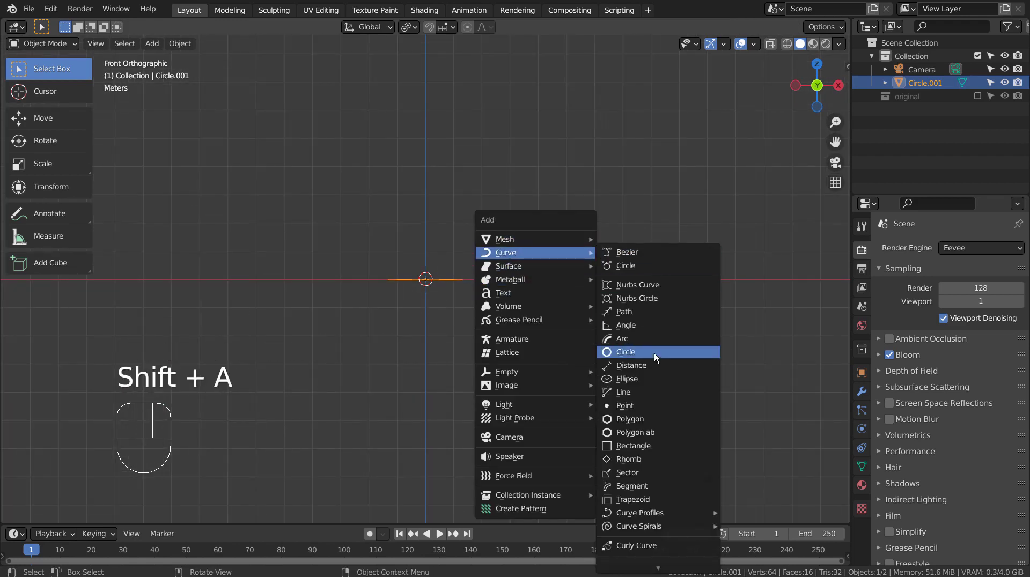
left_click(651, 406)
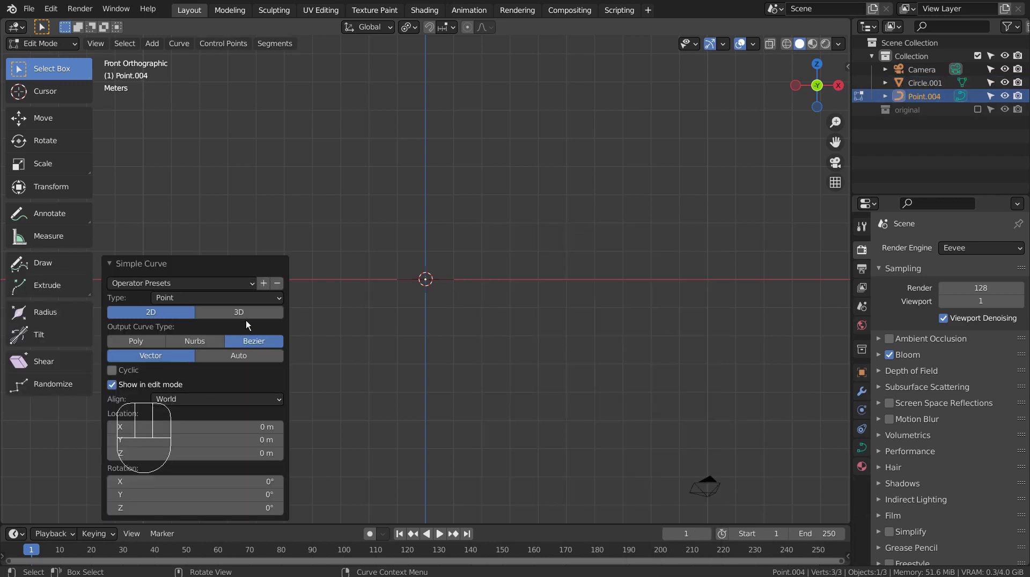
left_click(220, 311)
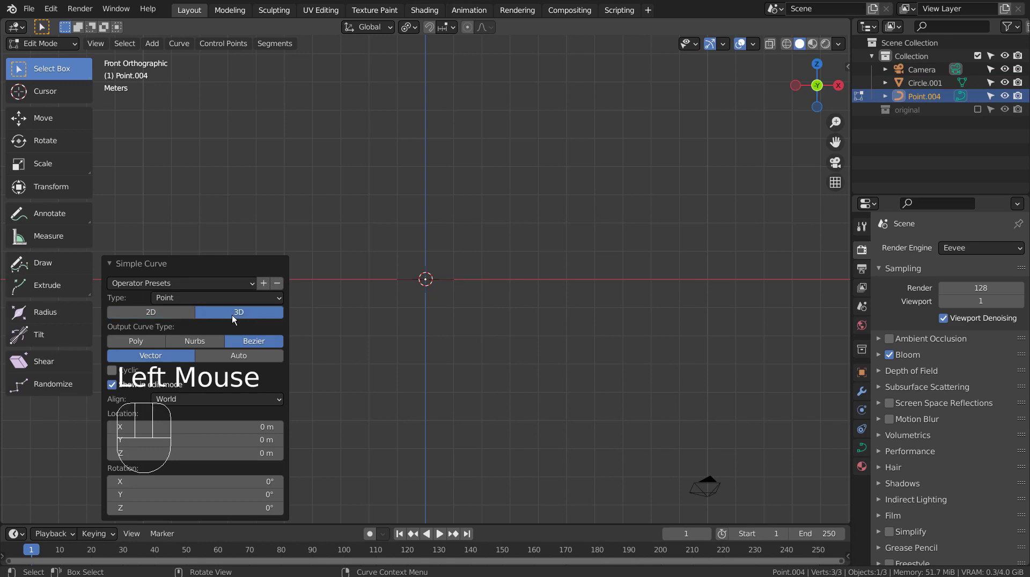
Extrude the curve point four times into a zigzag with growing peaks running along the positive X direction
key("e")
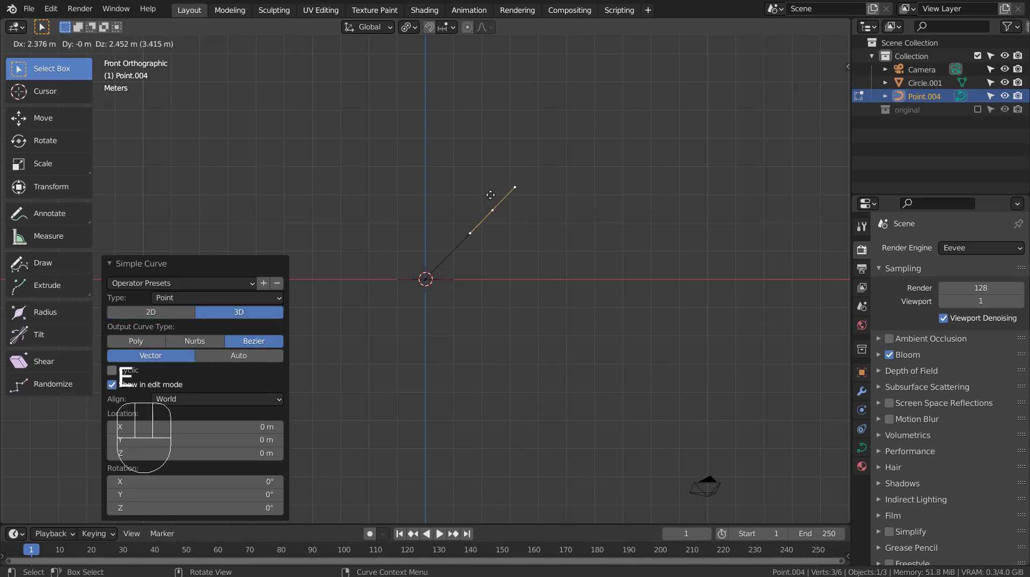
left_click(501, 192)
key("e")
left_click(608, 348)
key("e")
left_click(746, 159)
key("e")
left_click(56, 396)
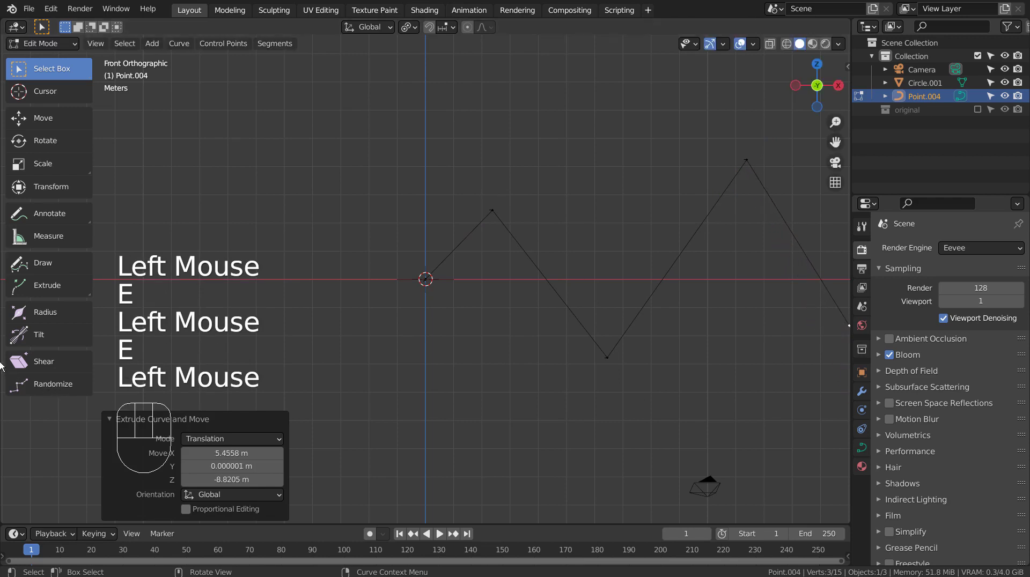
Smooth the zigzag into a wave by setting all control point handles to Automatic, and return to Object Mode
key("a")
middle_click_drag(699, 367, 564, 392, "shift")
scroll(565, 392, "down", 2)
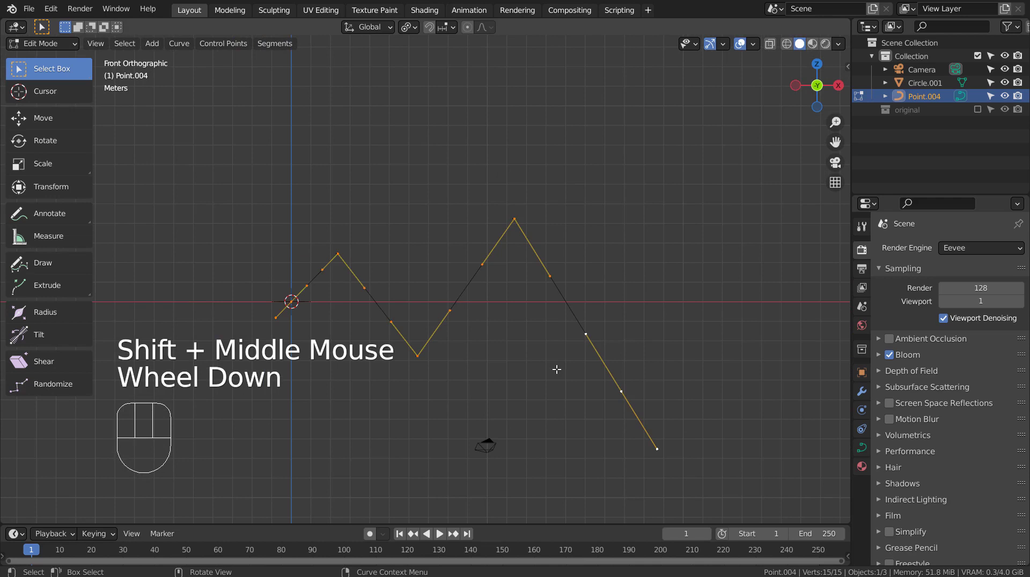
key("v")
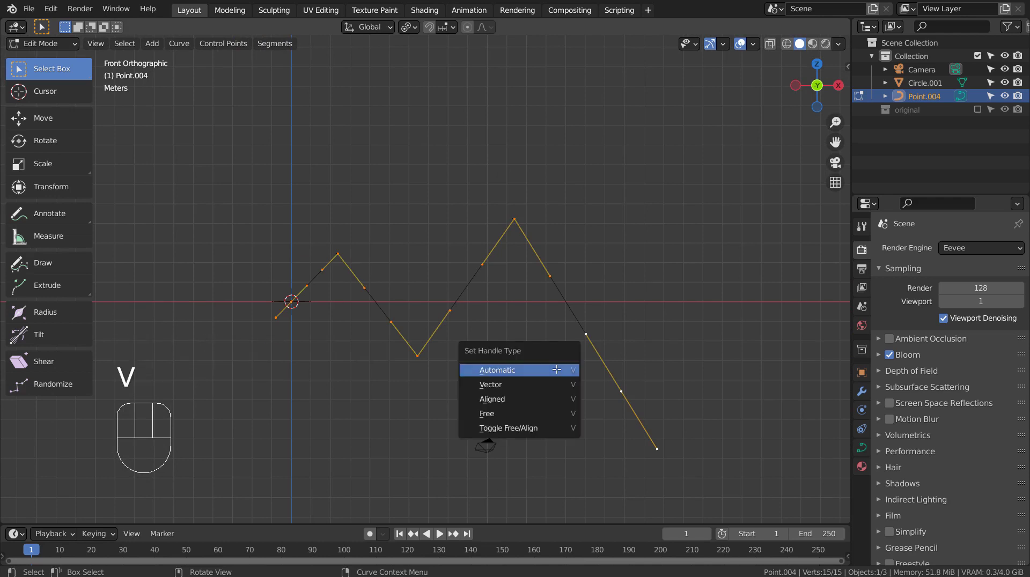
left_click(556, 370)
key("Tab")
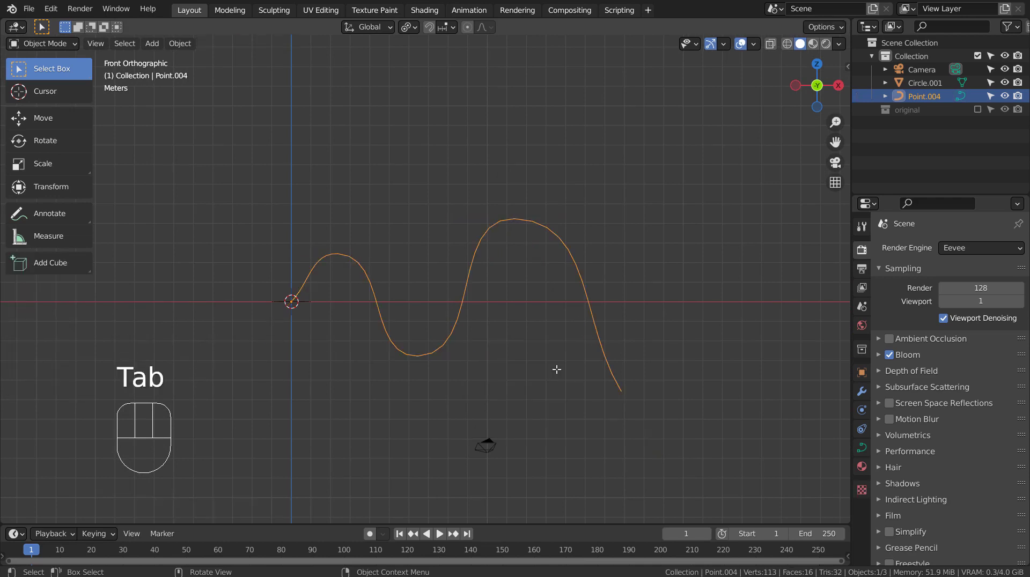
Add level 3 subdivision to the wave curve
key("Tab")
key("Tab")
key("ctrl+3")
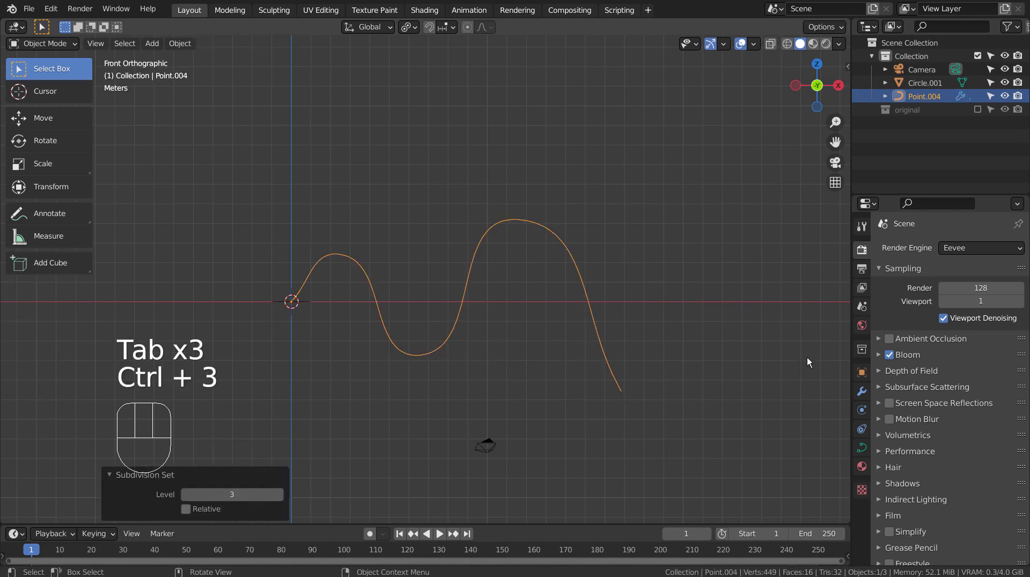
Set the wave curve's bevel mode to Object and open the choice of bevel objects
left_click(863, 448)
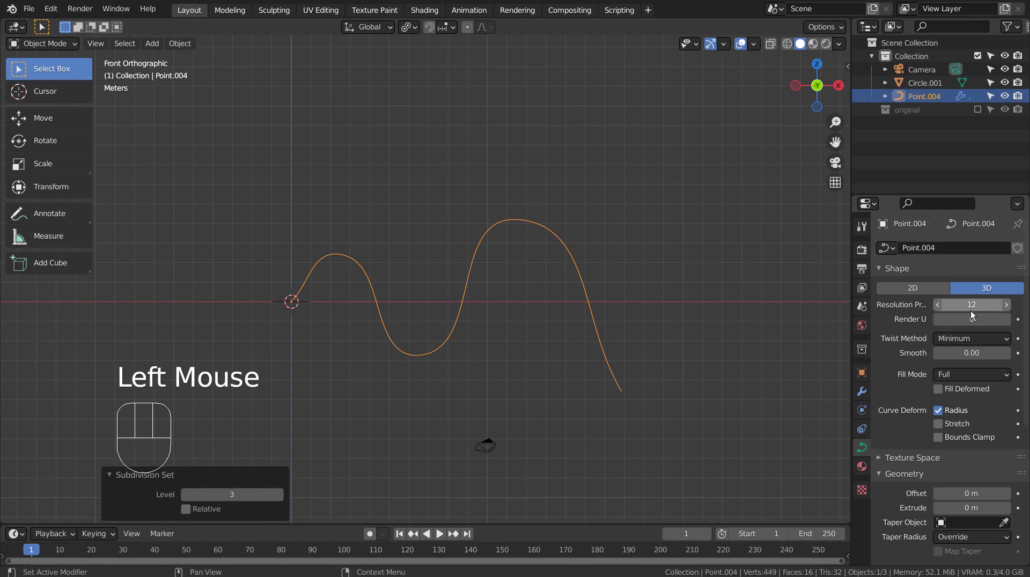
scroll(966, 407, "down", 2)
scroll(963, 427, "down", 3)
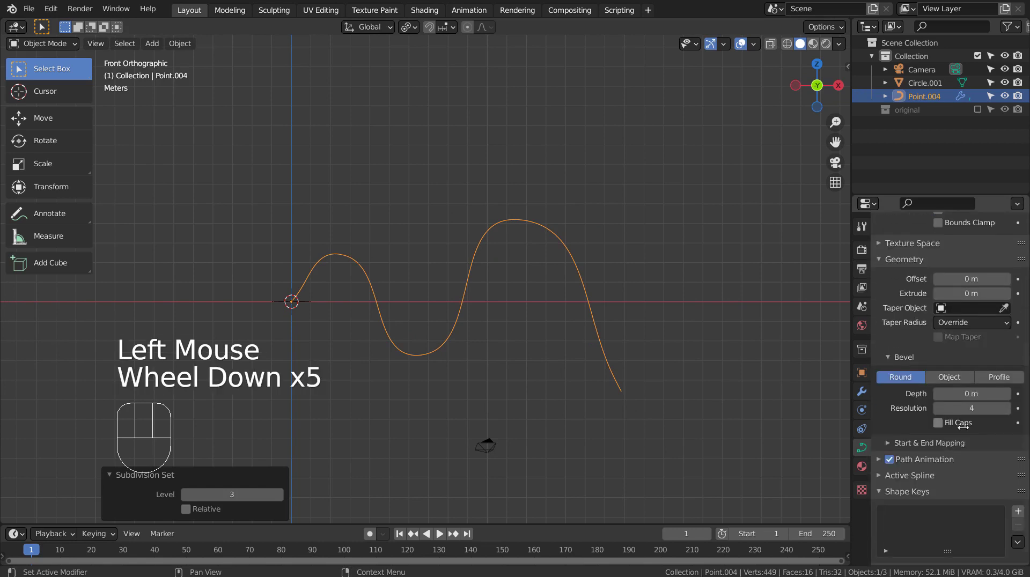
left_click(950, 378)
left_click(945, 395)
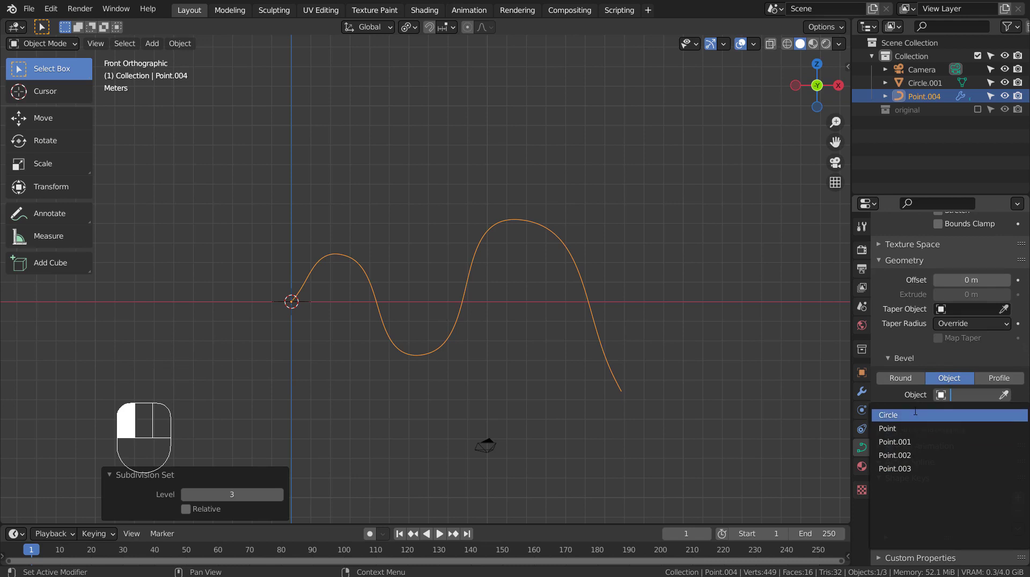
Convert the toothed circle mesh at the origin to a curve
left_click(291, 302)
middle_click_drag(291, 301, 700, 175)
scroll(359, 324, "up", 3)
scroll(701, 174, "down", 1, "shift")
scroll(611, 212, "up", 2)
scroll(612, 211, "up", 1)
middle_click_drag(611, 211, 608, 256, "shift")
right_click(577, 256)
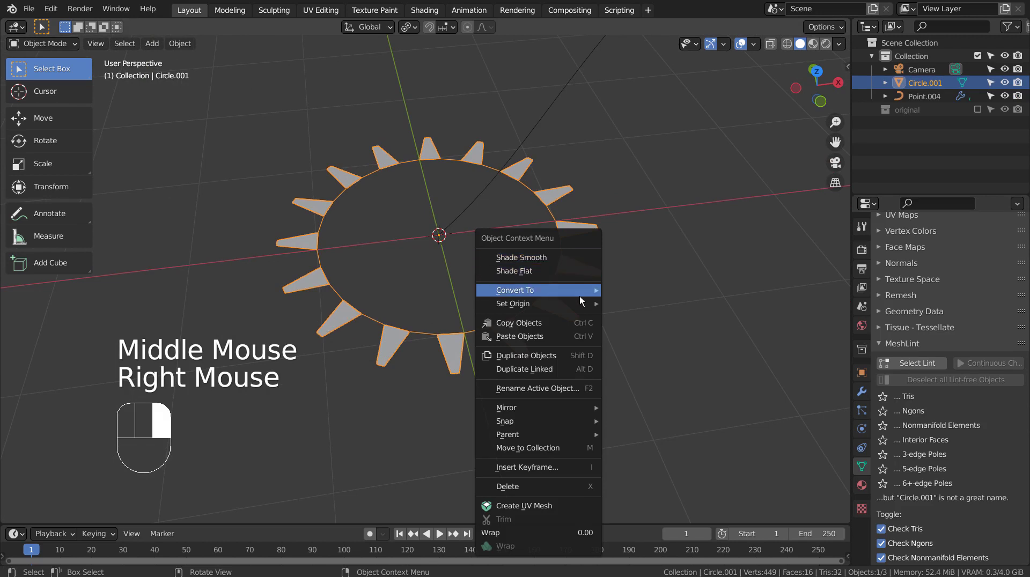
mouse_move(579, 292)
left_click(624, 290)
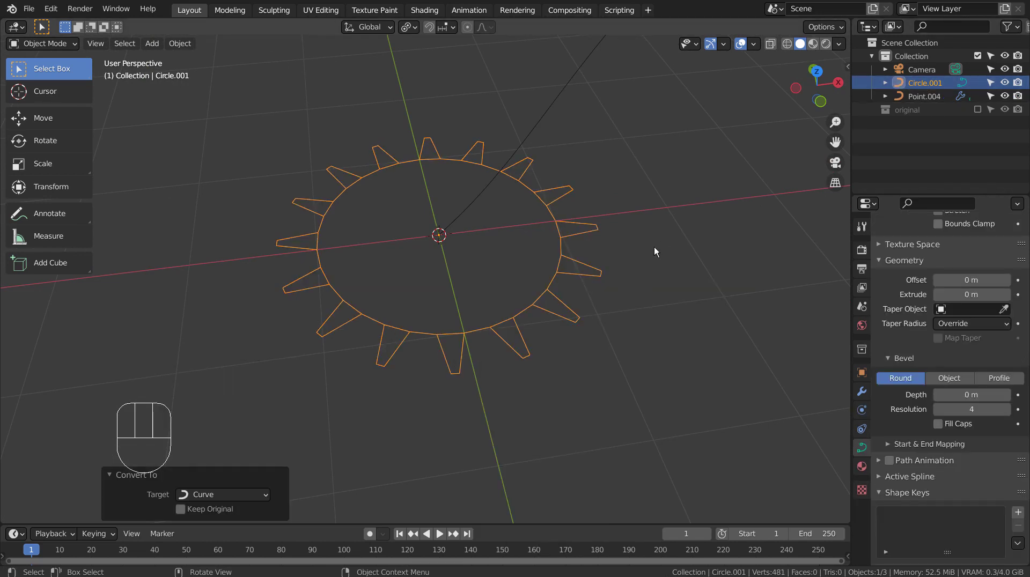
Assign Circle.001 as both the taper object and the bevel object of the wave curve
left_click(934, 96)
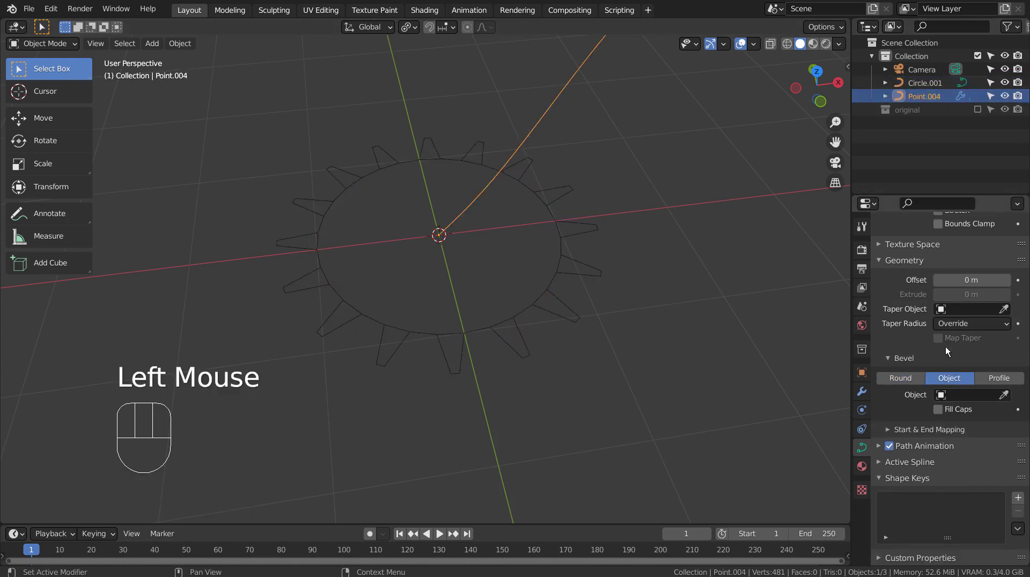
left_click(947, 310)
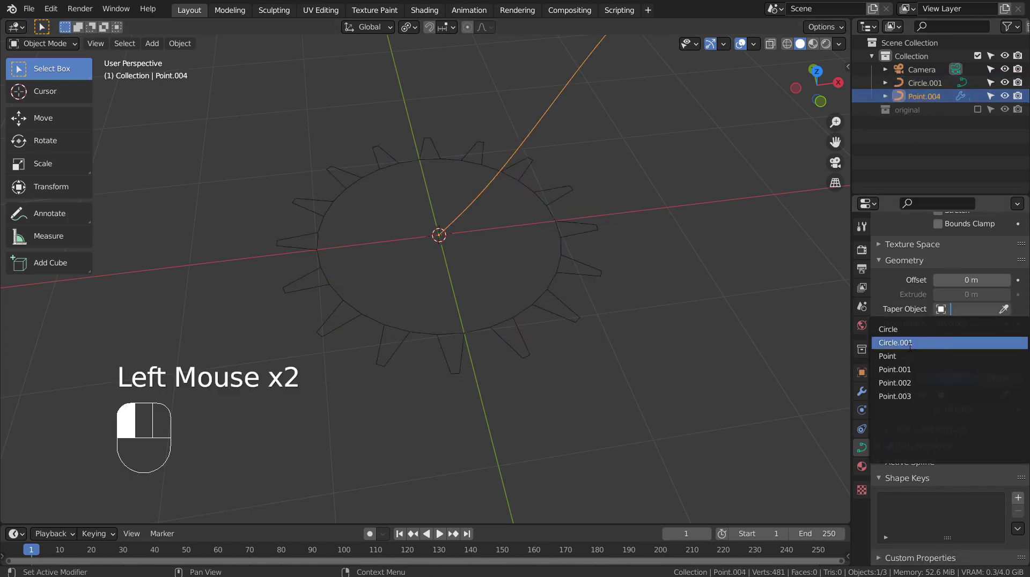
left_click(893, 337)
scroll(648, 315, "down", 2)
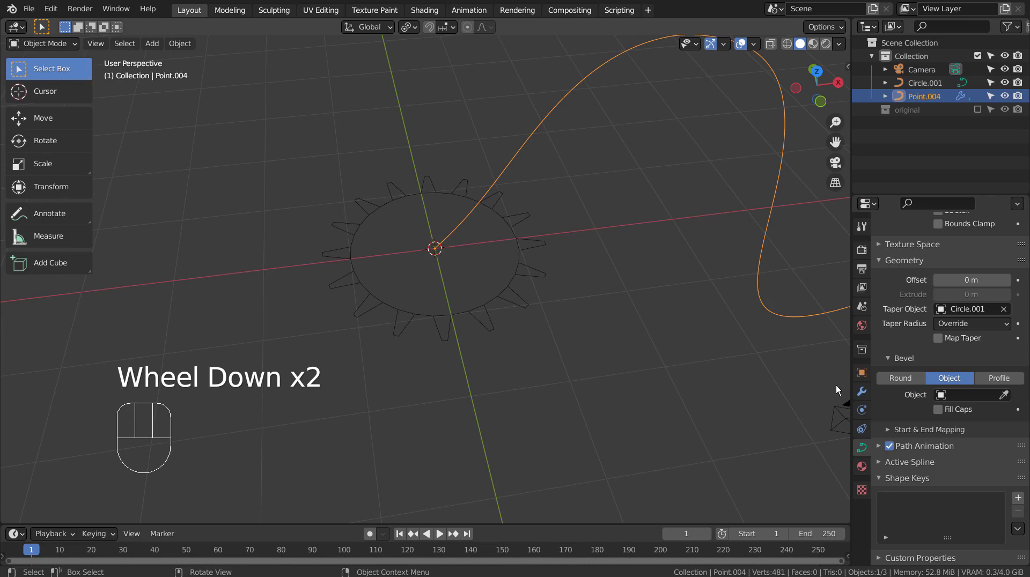
left_click(942, 395)
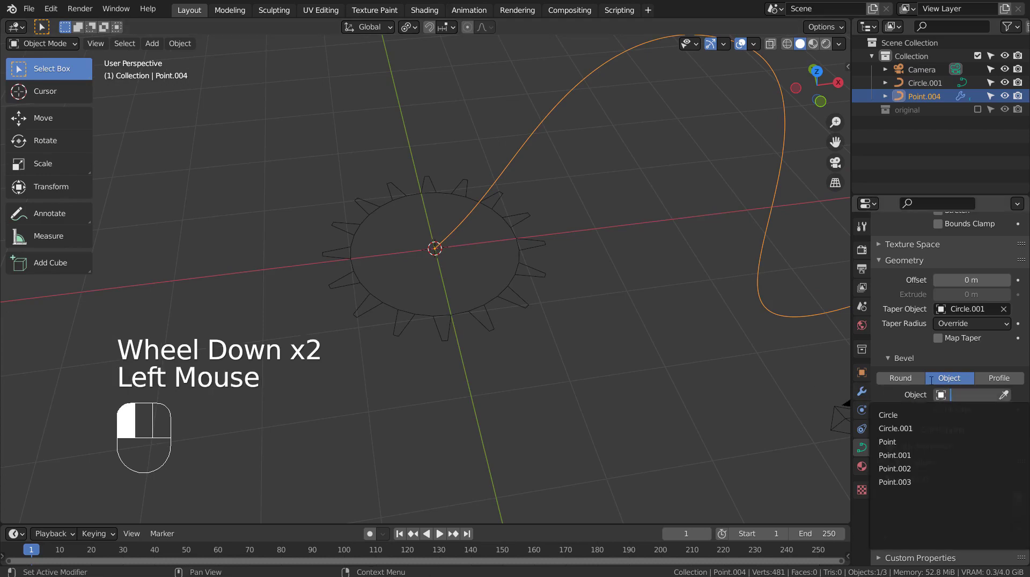
left_click(911, 427)
Examine the swept wave geometry up close from different angles
middle_click_drag(596, 322, 490, 339)
scroll(600, 320, "down", 4)
scroll(601, 253, "up", 3)
scroll(491, 339, "up", 3)
left_click(635, 154)
mouse_move(636, 154)
middle_mouse_down()
mouse_move(781, 83)
mouse_move(749, 129)
mouse_move(575, 188)
mouse_move(443, 108)
mouse_move(407, 73)
mouse_move(390, 172)
mouse_move(509, 228)
mouse_move(624, 210)
mouse_move(734, 159)
mouse_move(826, 136)
mouse_move(610, 172)
middle_mouse_up()
left_click(538, 179)
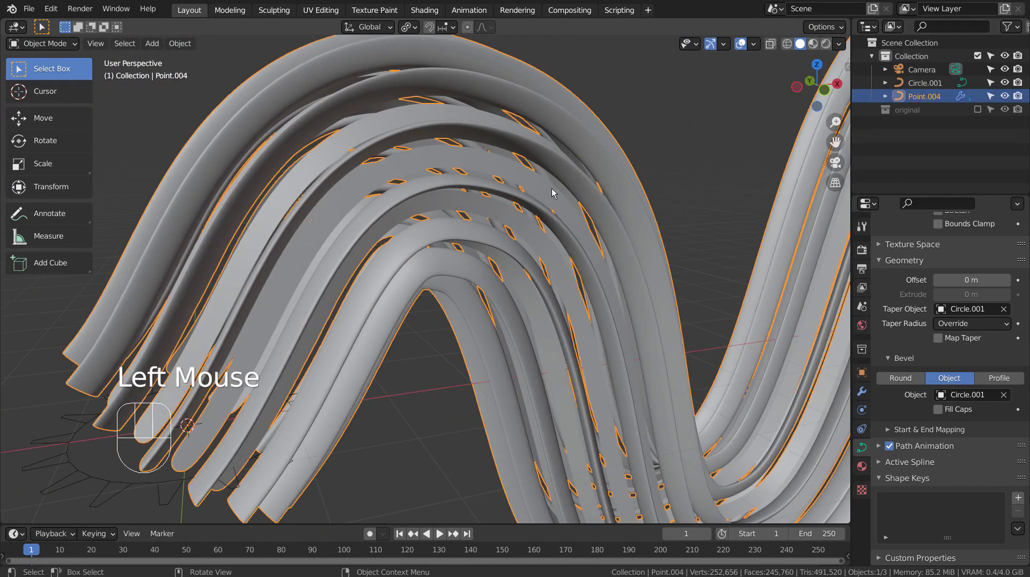
Assign the existing Material.003 to the wave, show it in Material Preview shading, and deselect it
left_click(862, 466)
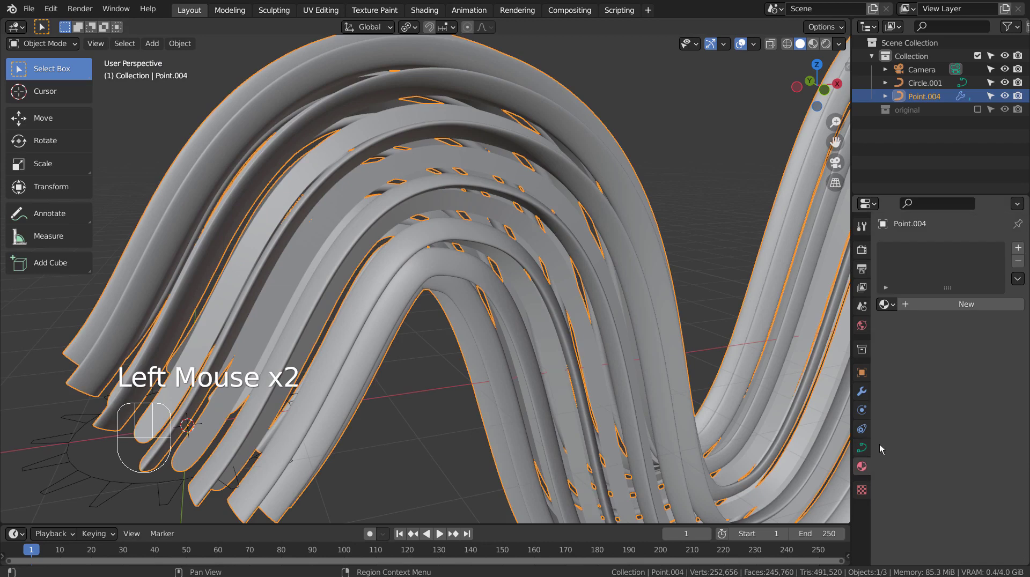
left_click(885, 304)
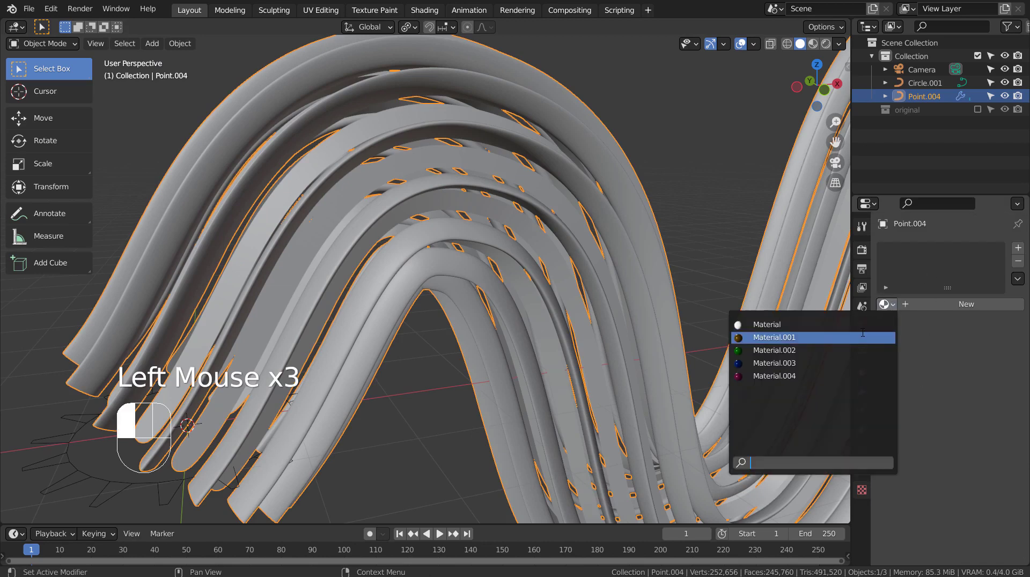
left_click(858, 363)
left_click(813, 44)
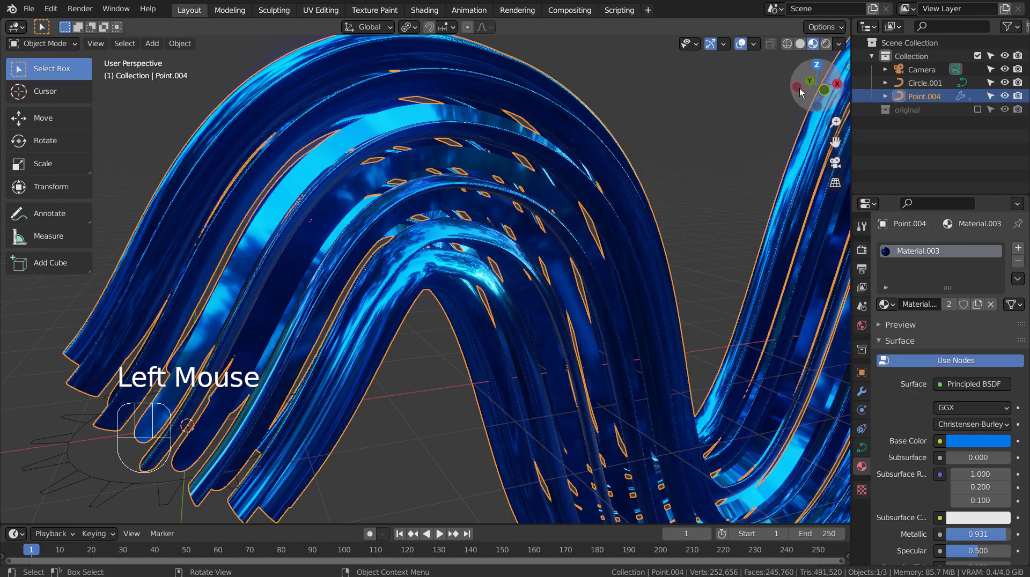
left_click(712, 271)
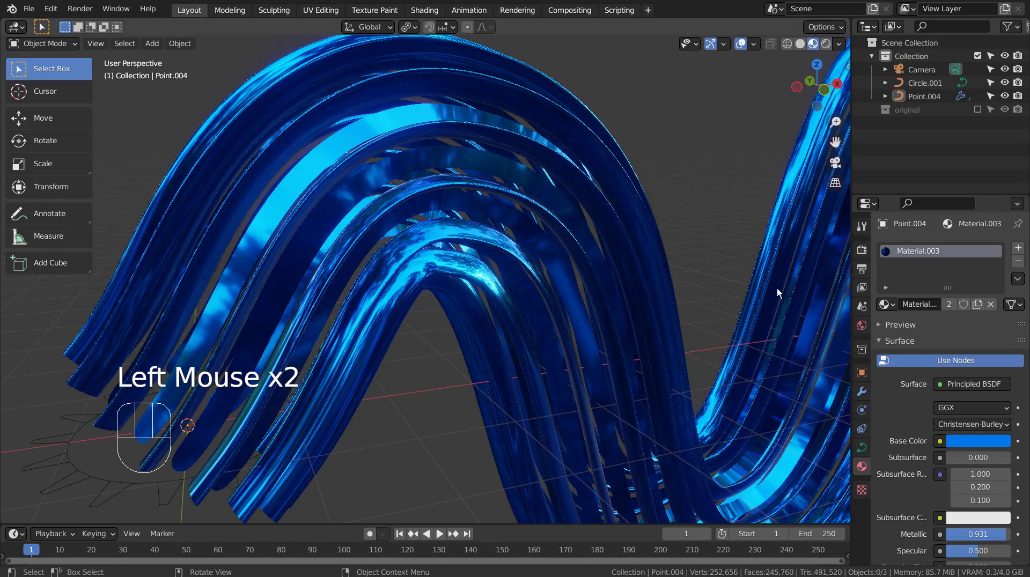
Review the Eevee render settings and the full Principled BSDF settings of the wave's material
left_click(862, 250)
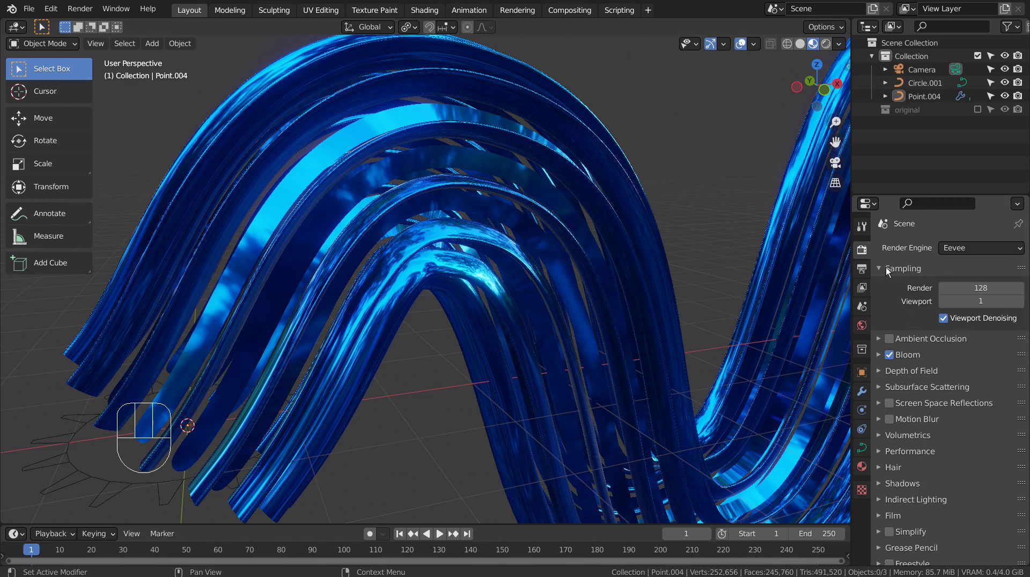
left_click(786, 243)
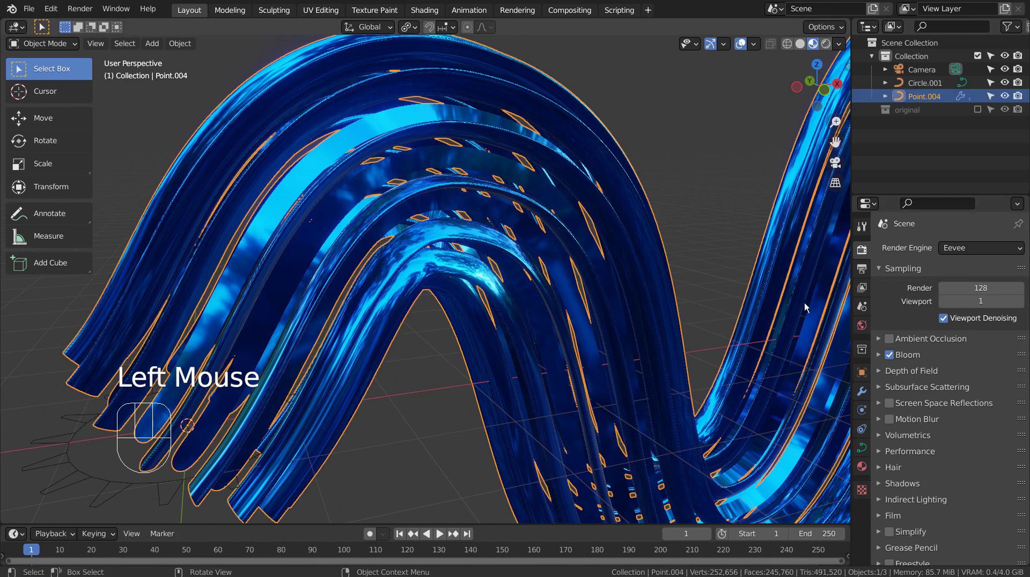
left_click(862, 465)
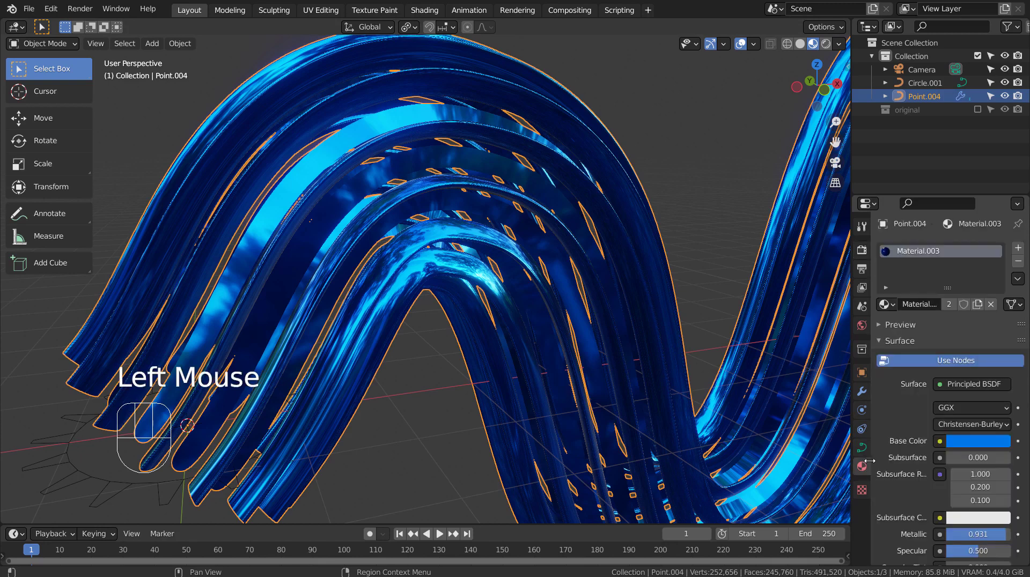
key("ctrl+space")
scroll(1025, 236, "down", 5)
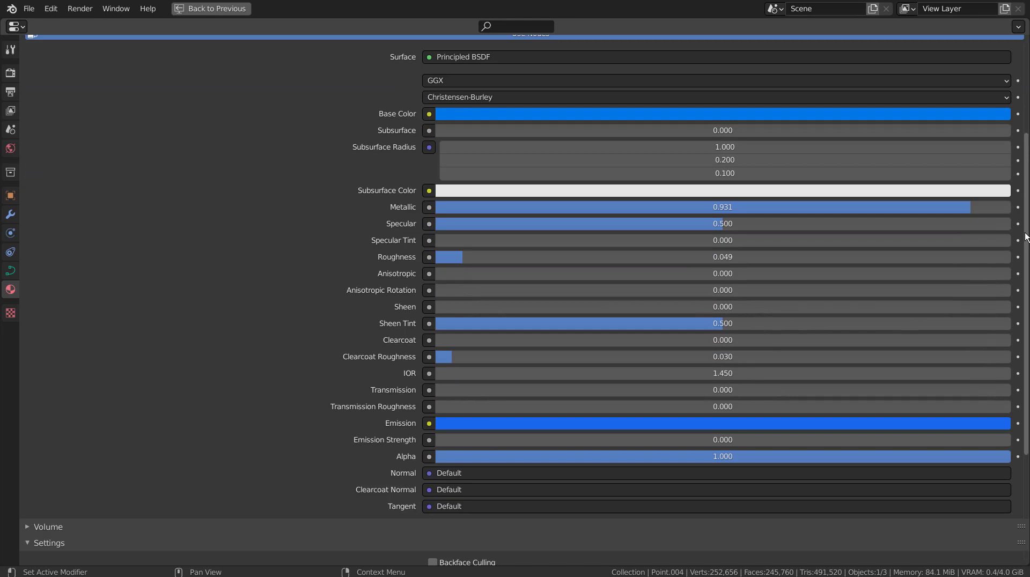
key("ctrl+space")
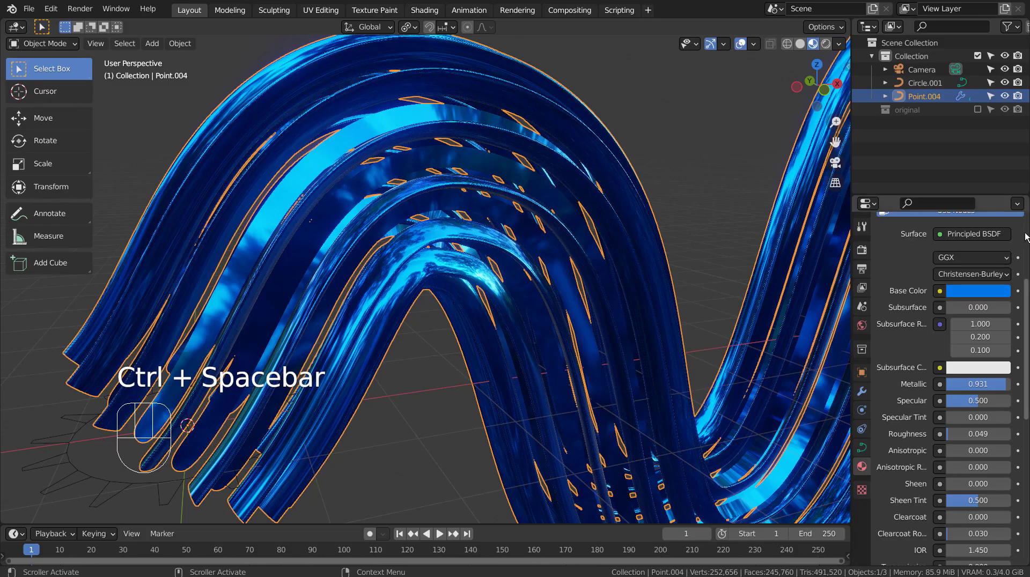
Switch to Solid shading and align the camera to a view from inside the wave's tunnel
middle_click_drag(515, 241, 598, 197)
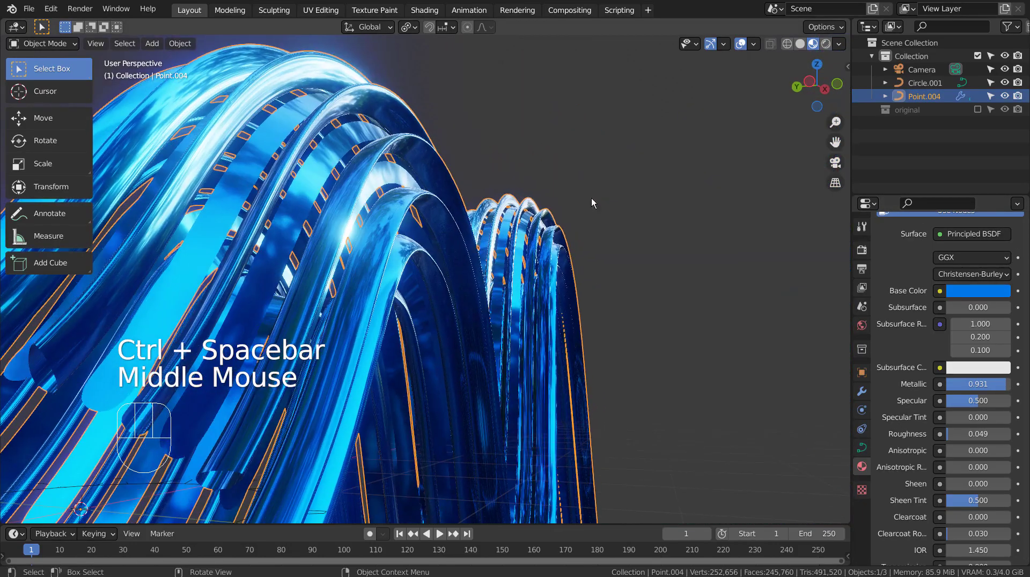
scroll(598, 196, "down", 2)
left_click(796, 47)
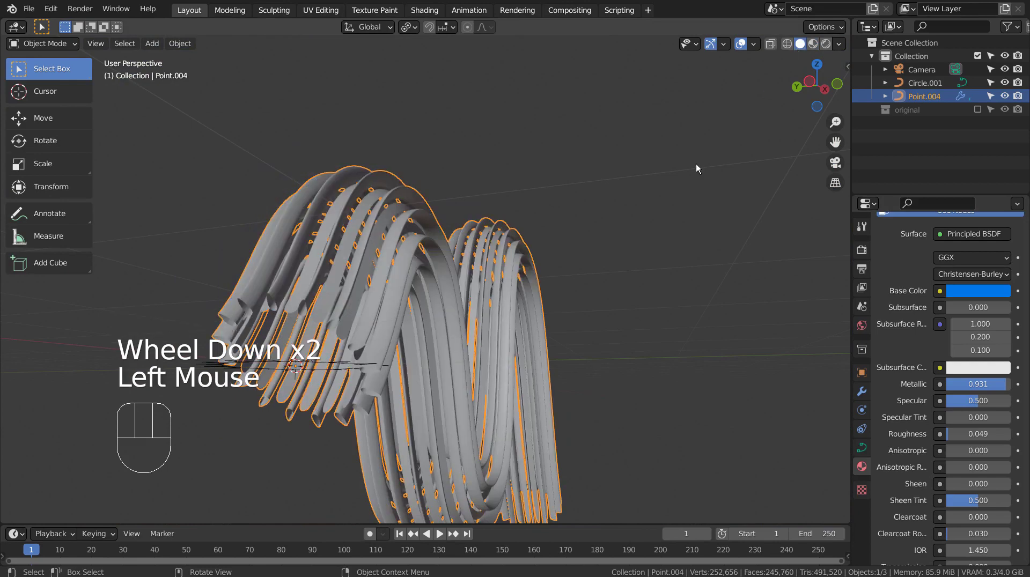
middle_click_drag(719, 143, 716, 217)
left_click(390, 279)
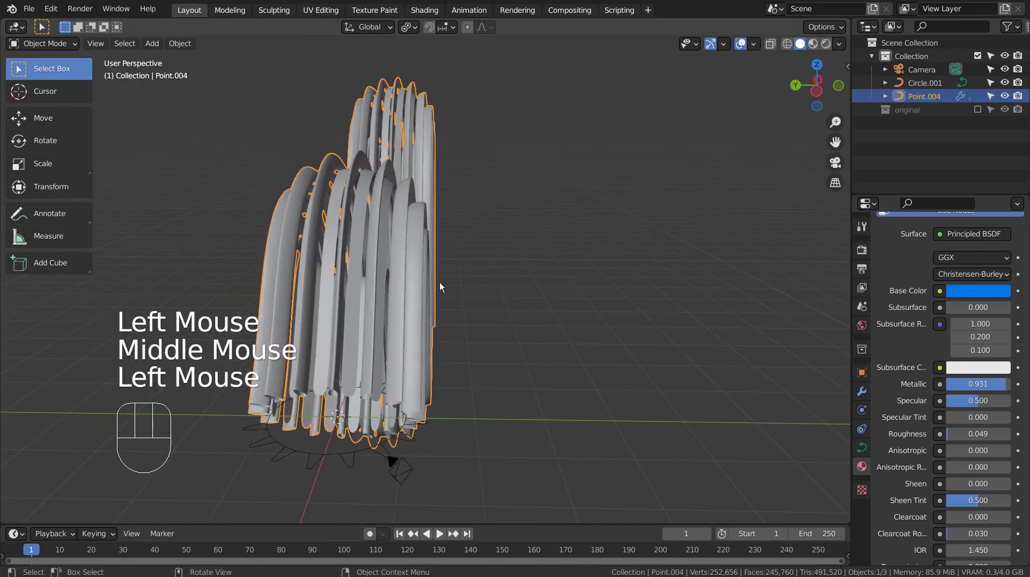
key("KP_1")
key("KP_0")
key("KP_0")
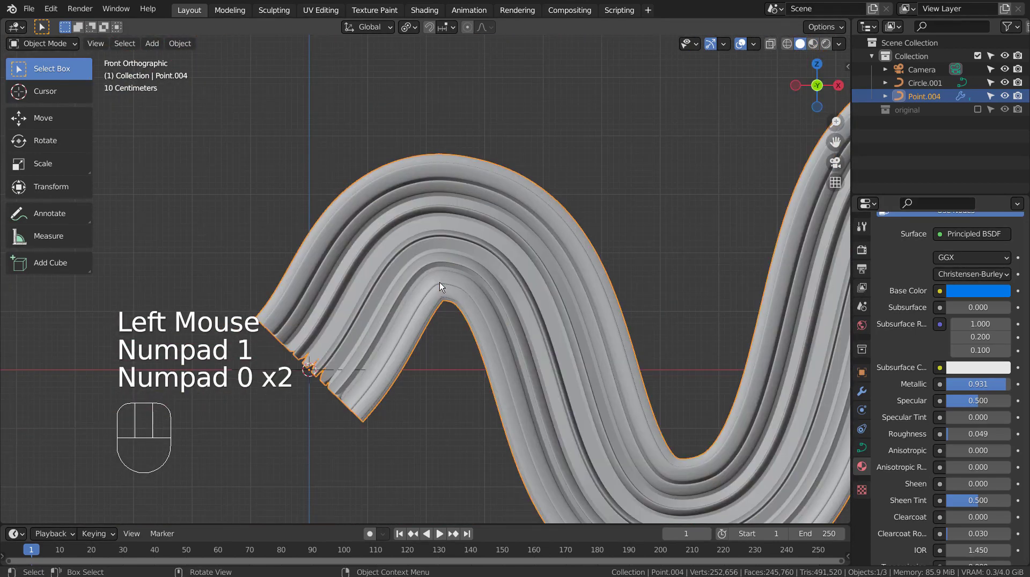
middle_click_drag(429, 294, 646, 295)
scroll(725, 301, "up", 2)
middle_click_drag(726, 302, 491, 311, "shift")
key("ctrl+alt+KP_0")
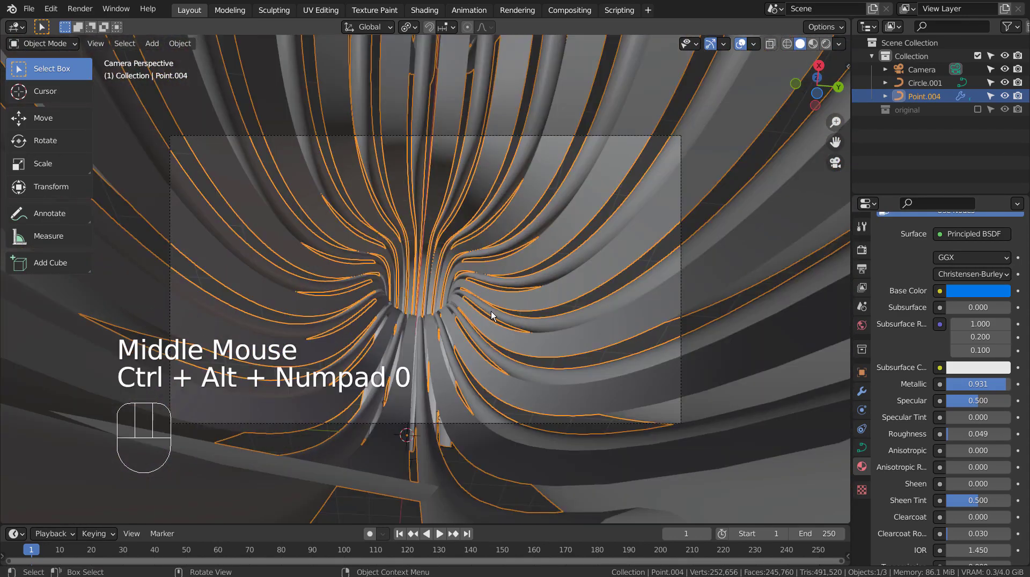
Select the camera and move it slightly further into the tunnel with walk navigation
left_click(921, 69)
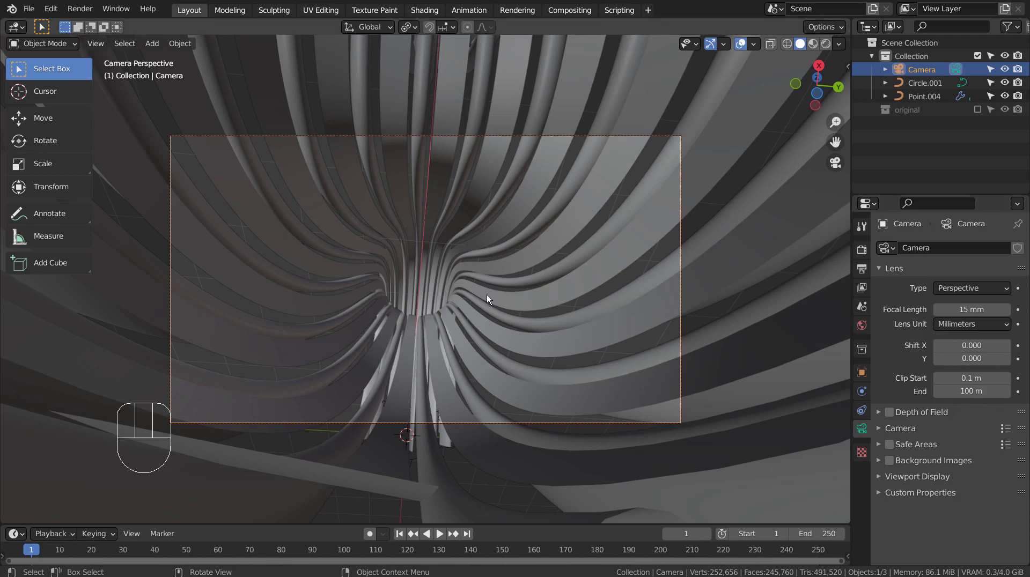
key("shift+grave")
key("w")
key("w")
key("w")
key("w")
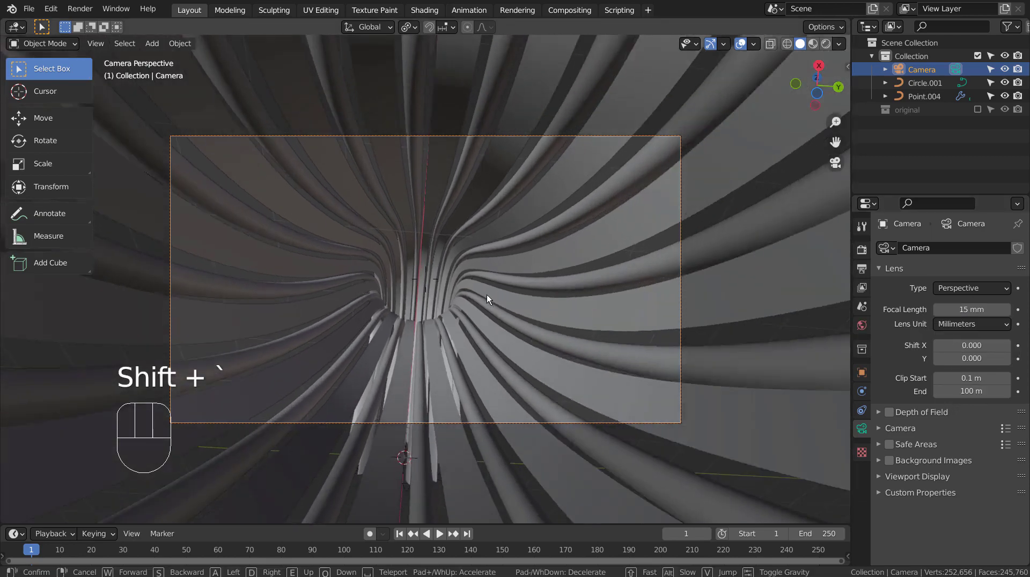
key("w")
key("w")
key("w")
key("w")
key("w")
key("w")
key("w")
key("w")
key("w")
key("s")
key("s")
key("s")
key("s")
key("s")
key("s")
key("s")
key("s")
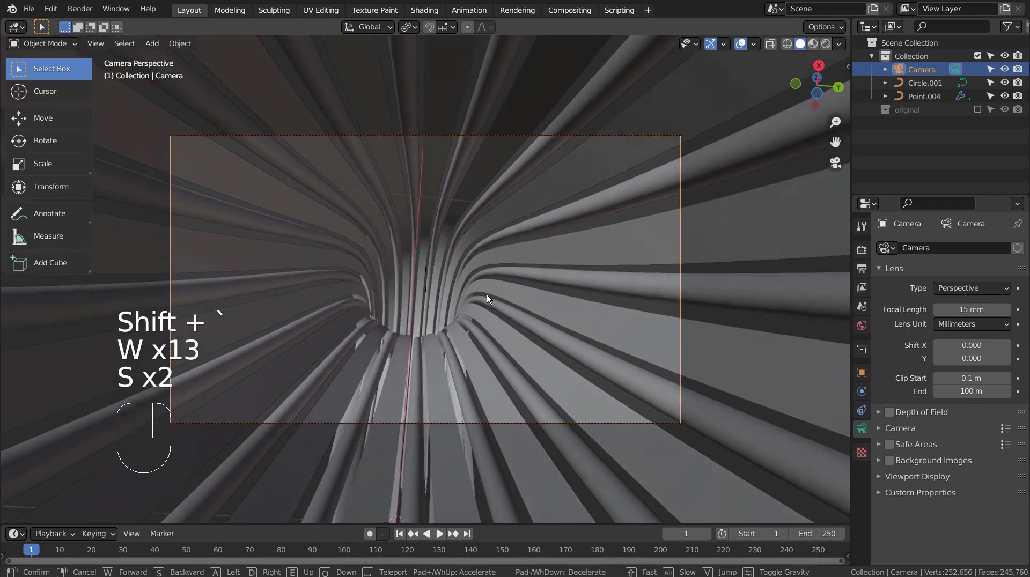
key("s")
key("s")
key("s")
key("s")
key("s")
key("s")
key("s")
key("s")
key("w")
key("w")
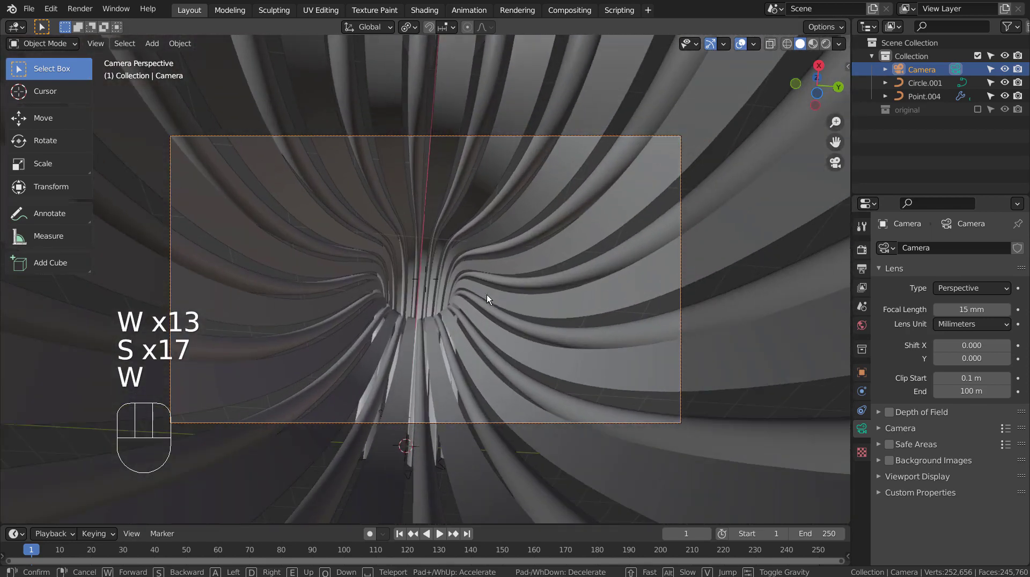
left_click(508, 267)
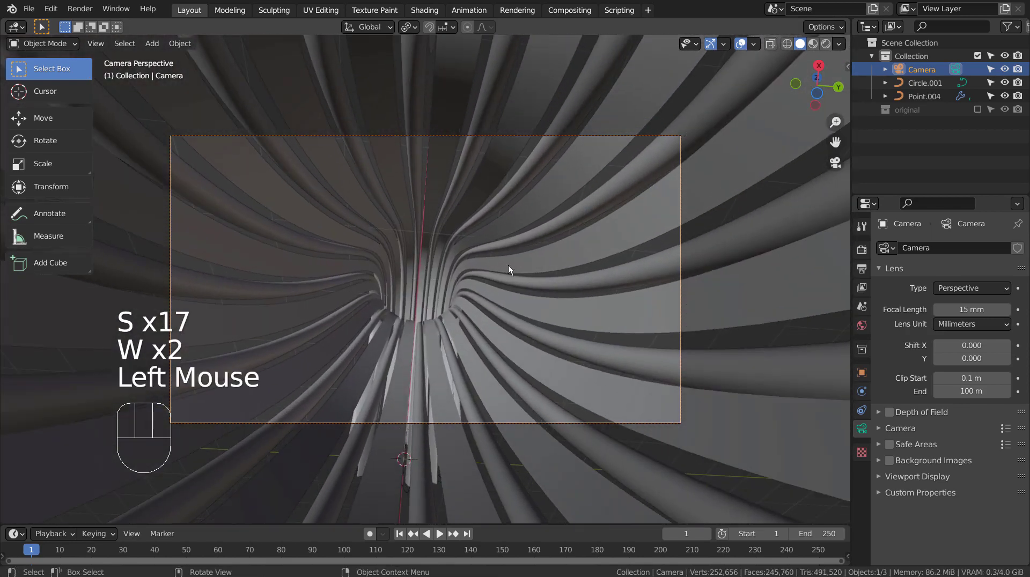
Show the camera view in Rendered shading with nothing selected and check the World environment settings
left_click(827, 43)
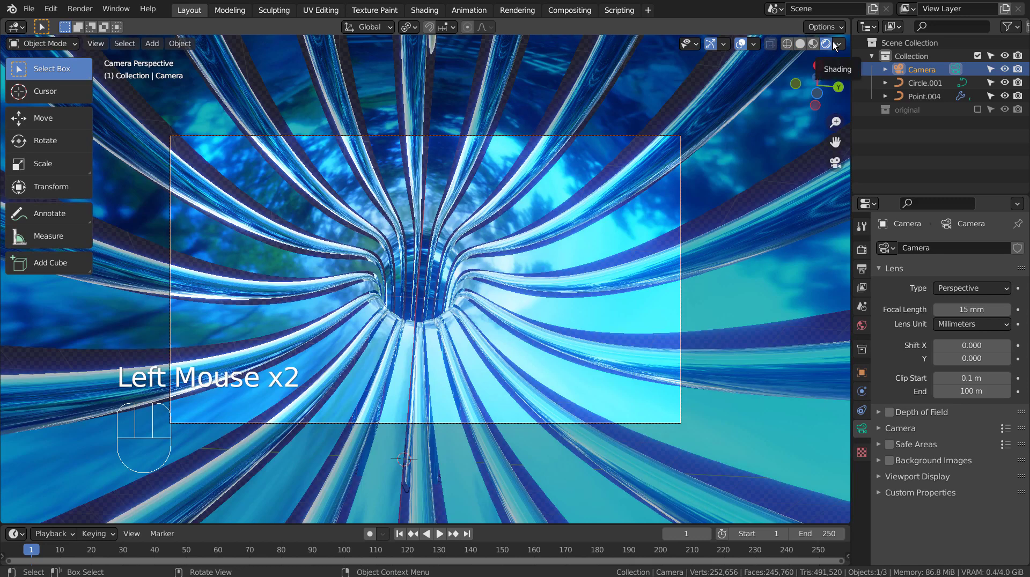
left_click(826, 44)
key("alt+a")
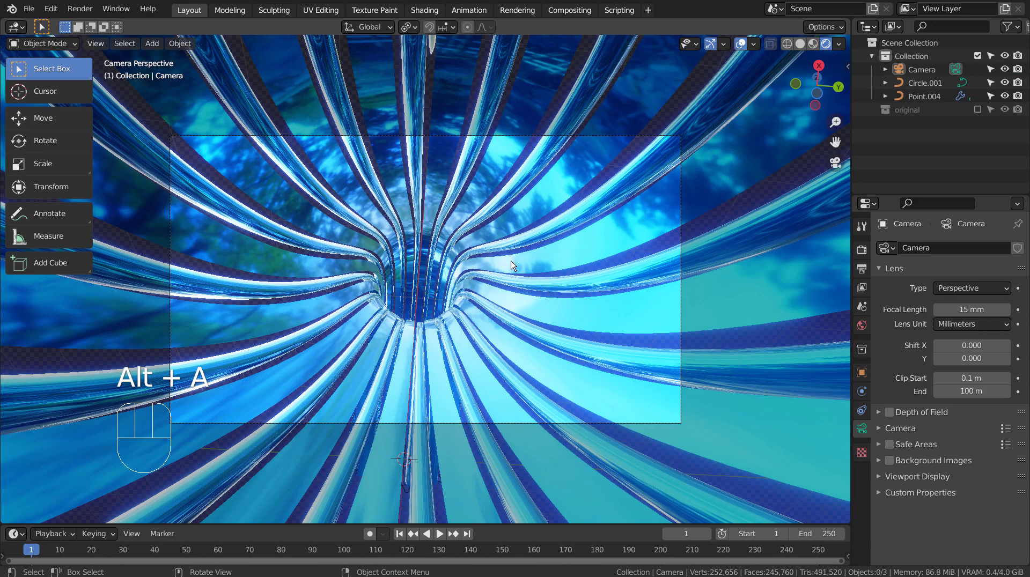
left_click(862, 325)
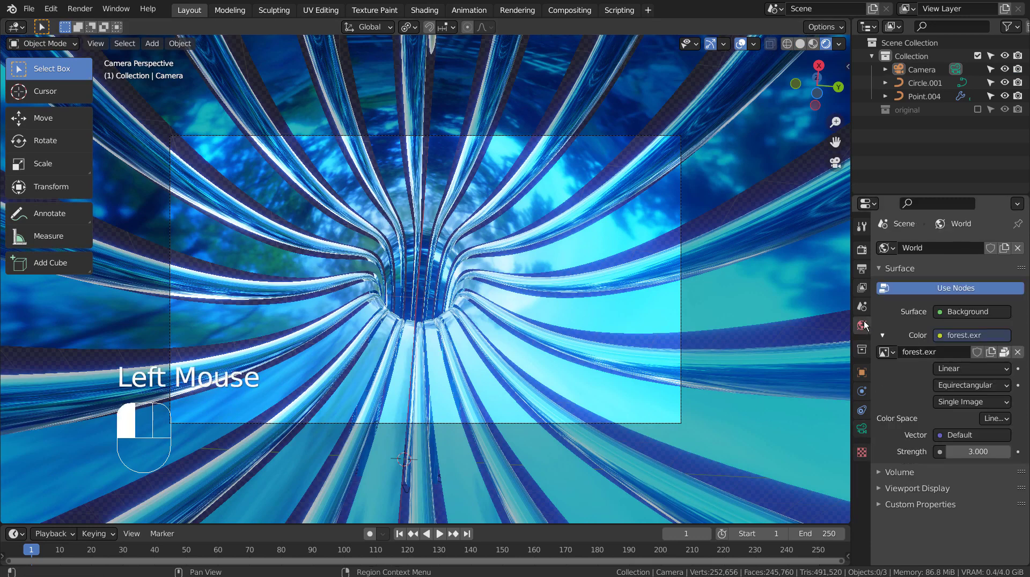
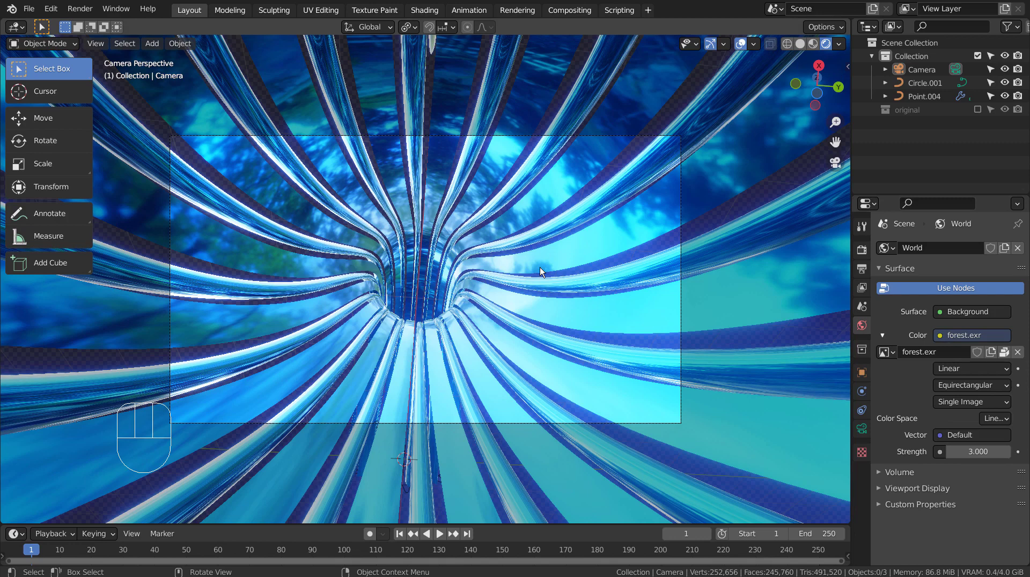
Duplicate the wave and scale the copy uniformly by about 0.626
left_click(540, 271)
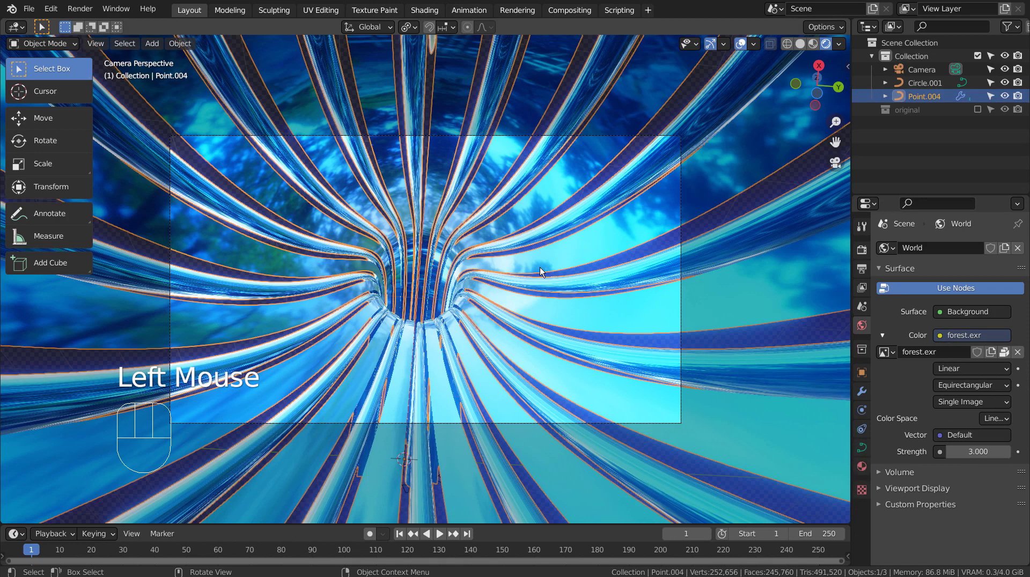
key("shift")
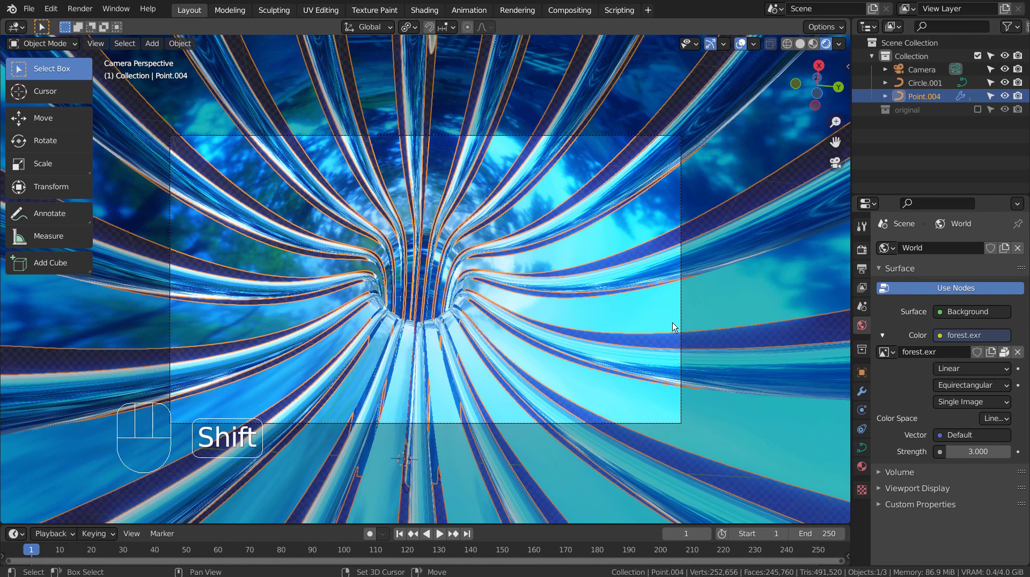
key("shift+d")
key("s")
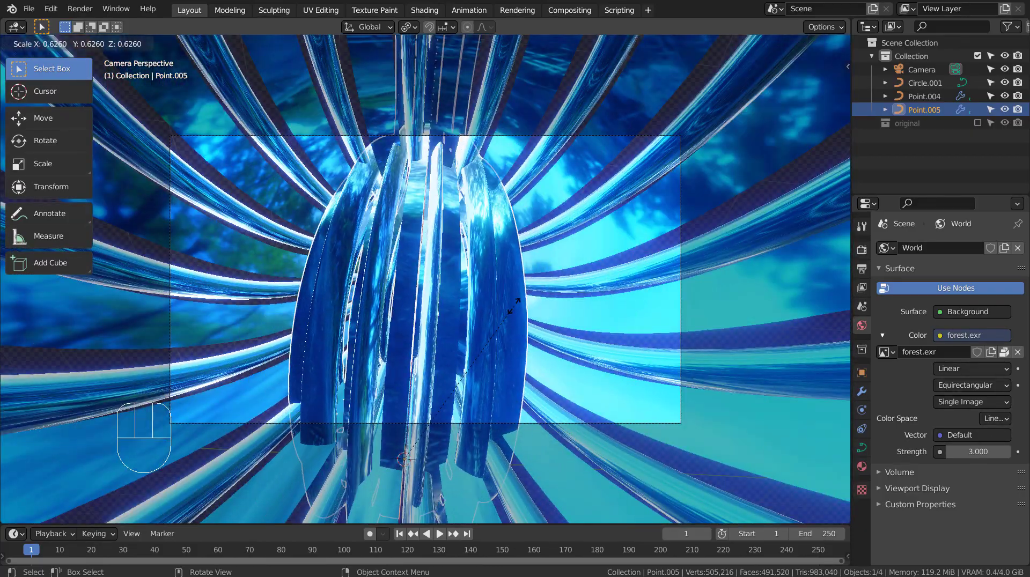
left_click(514, 306)
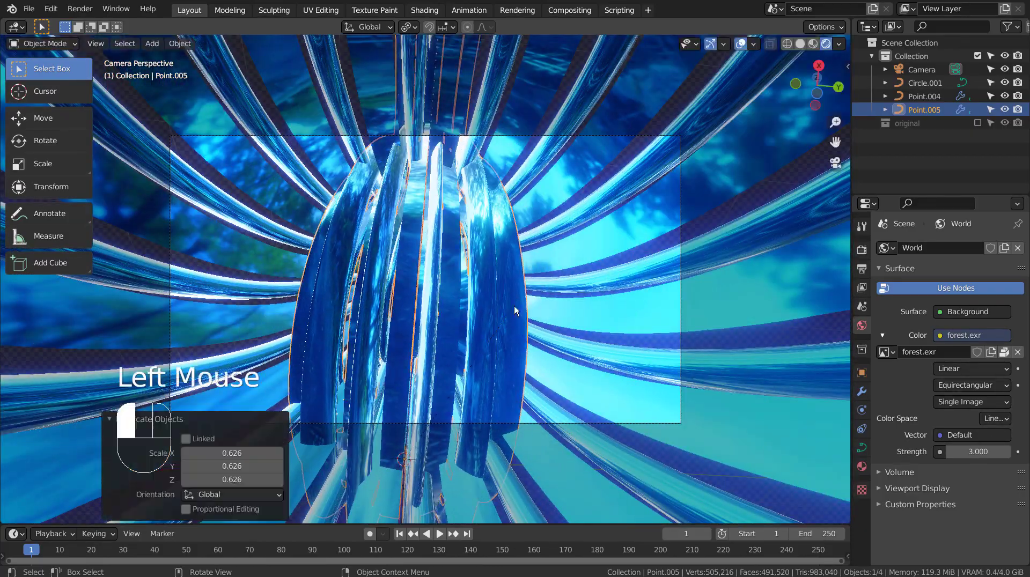
In top view, rotate the duplicate wave about -111° around Z and move it about 4.23 m in X and -3.5 m in Y
middle_click_drag(636, 338, 607, 365)
scroll(606, 359, "down", 5)
scroll(607, 365, "up", 1)
key("KP_7")
key("r")
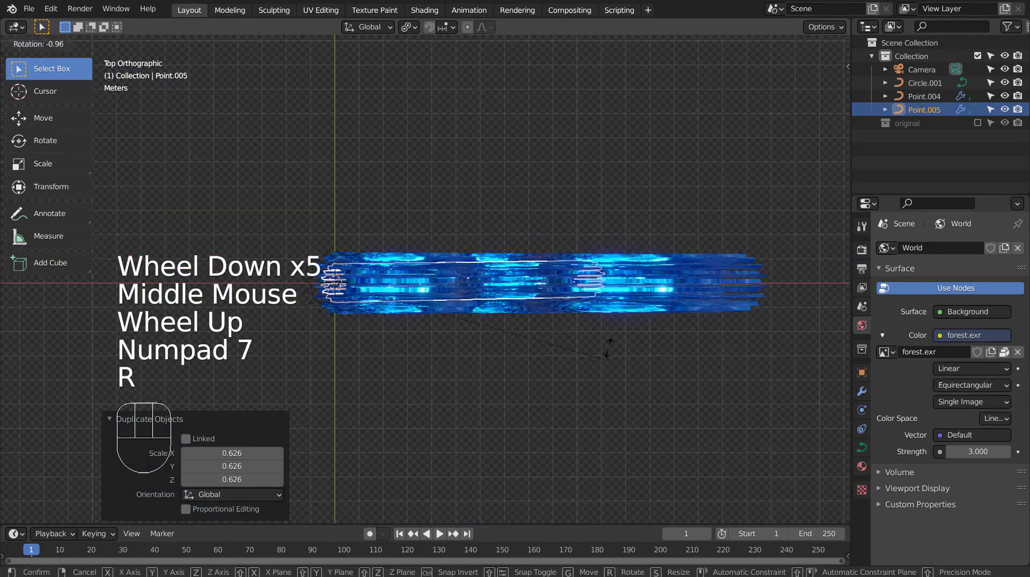
left_click(327, 138)
key("g")
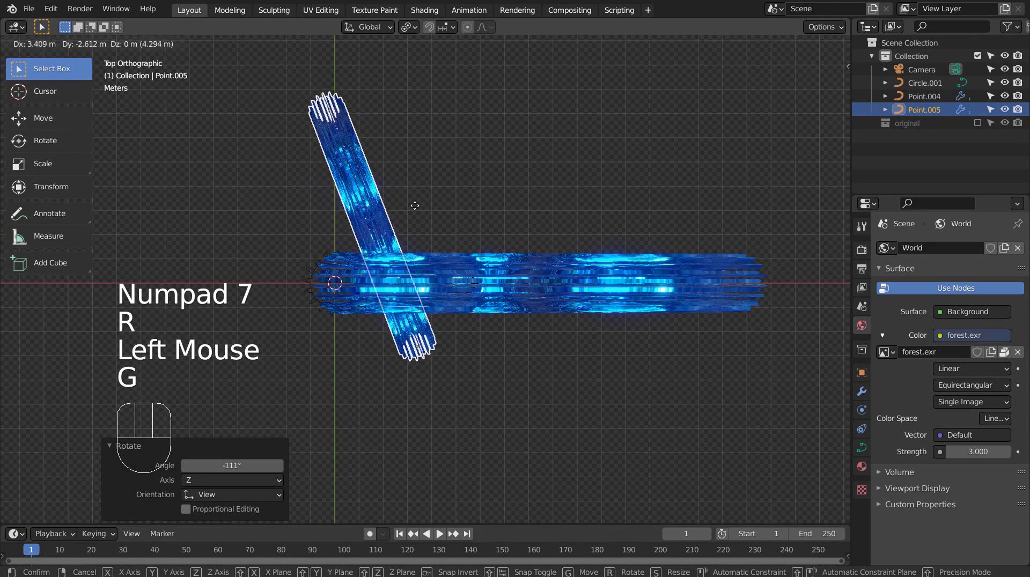
left_click(429, 223)
In camera view, move the duplicate wave along the global X axis so it sits in front of the tunnel
key("KP_0")
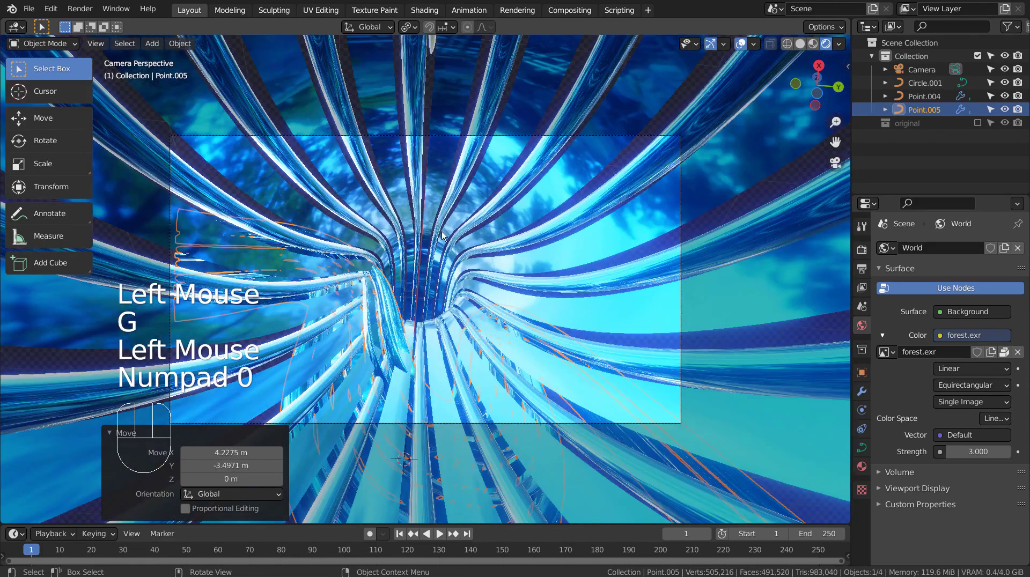
key("g")
key("z")
key("z")
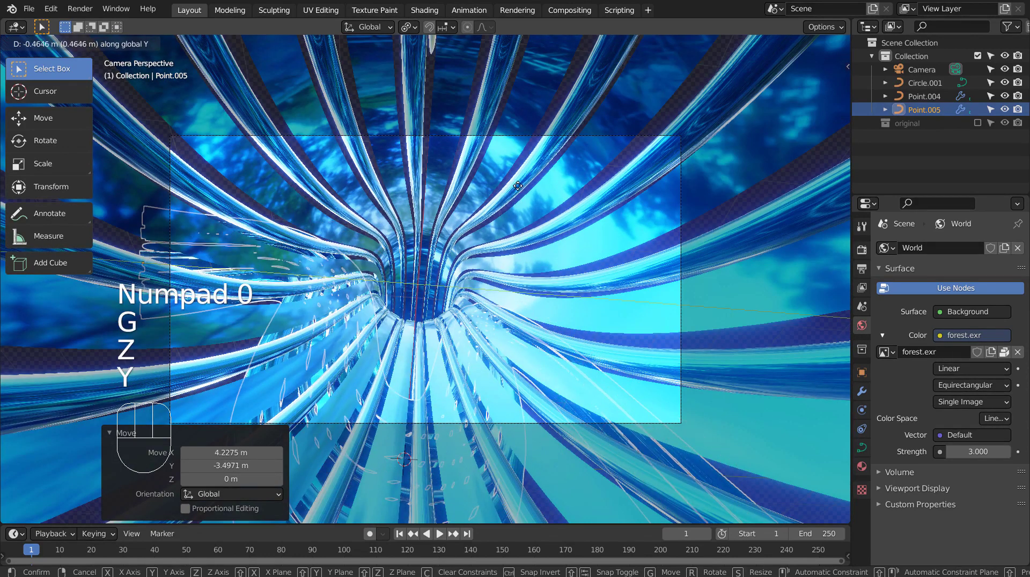
key("y")
key("x")
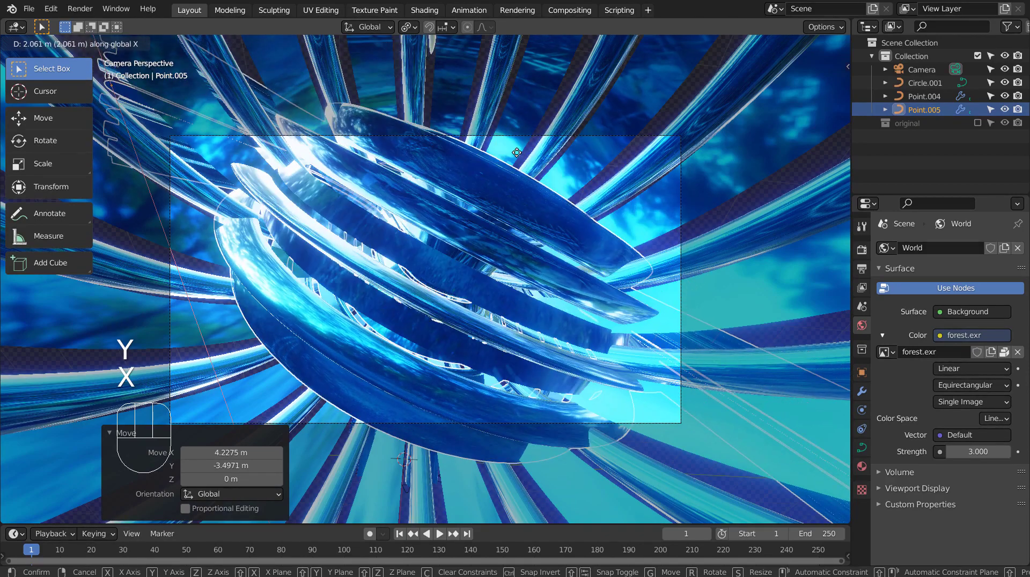
left_click(573, 204)
Scale the duplicate wave by about 0.677 and move it about -0.59 m in X, 0.98 m in Y and -0.27 m in Z
key("s")
left_click(568, 316)
key("g")
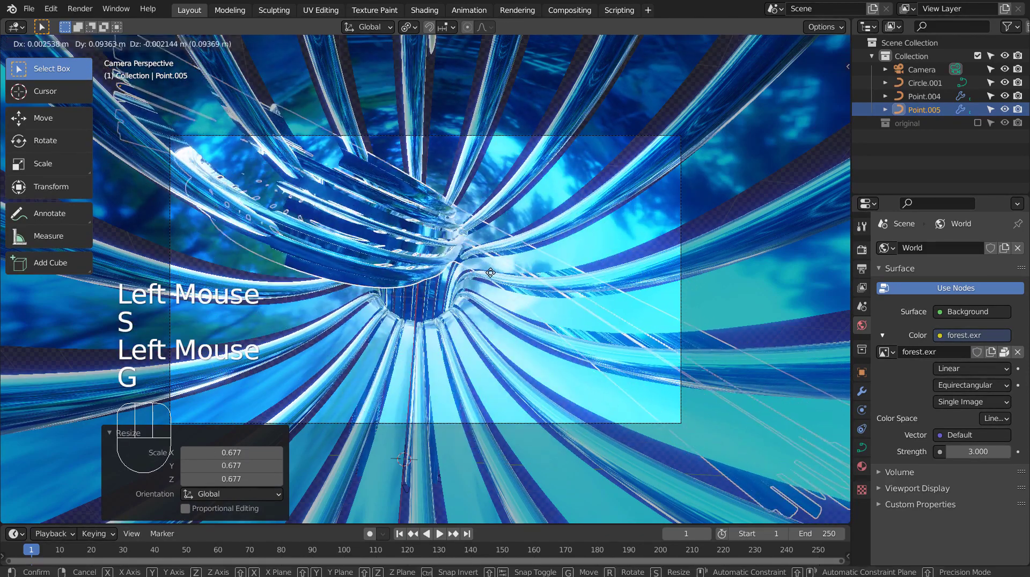
left_click(573, 324)
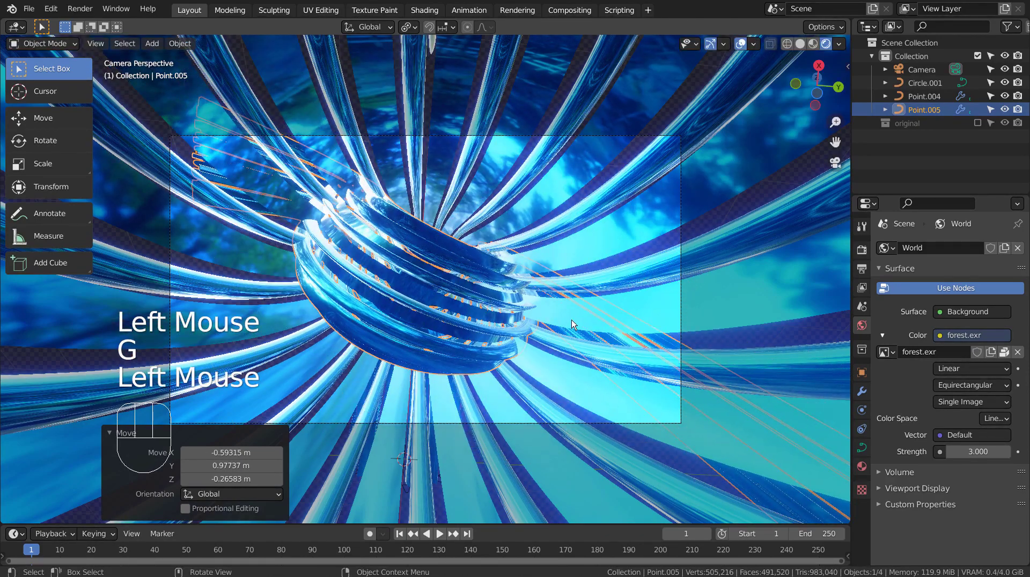
Rotate the duplicate wave around global Z and move it about 1.18 m in X, 1.37 m in Y and 0.42 m in Z
key("r")
key("z")
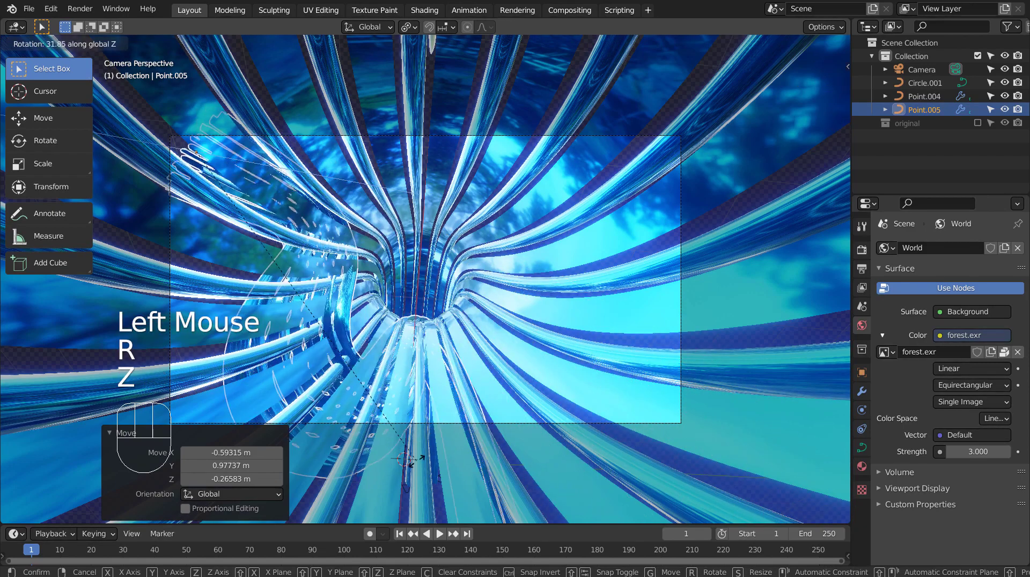
left_click(390, 474)
key("g")
left_click(614, 330)
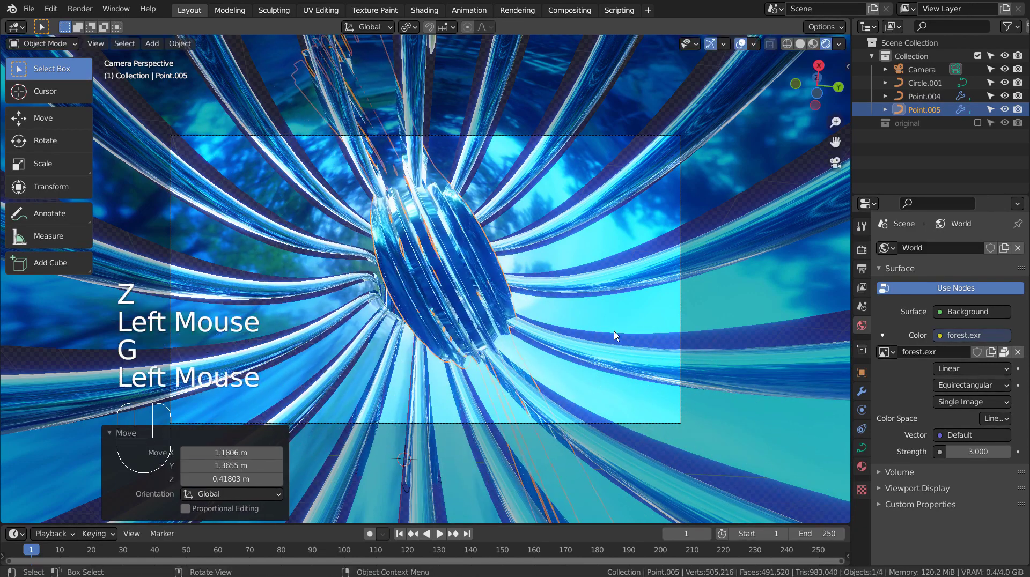
Rotate the duplicate wave about -38.8° around the global X axis
key("r")
key("y")
key("x")
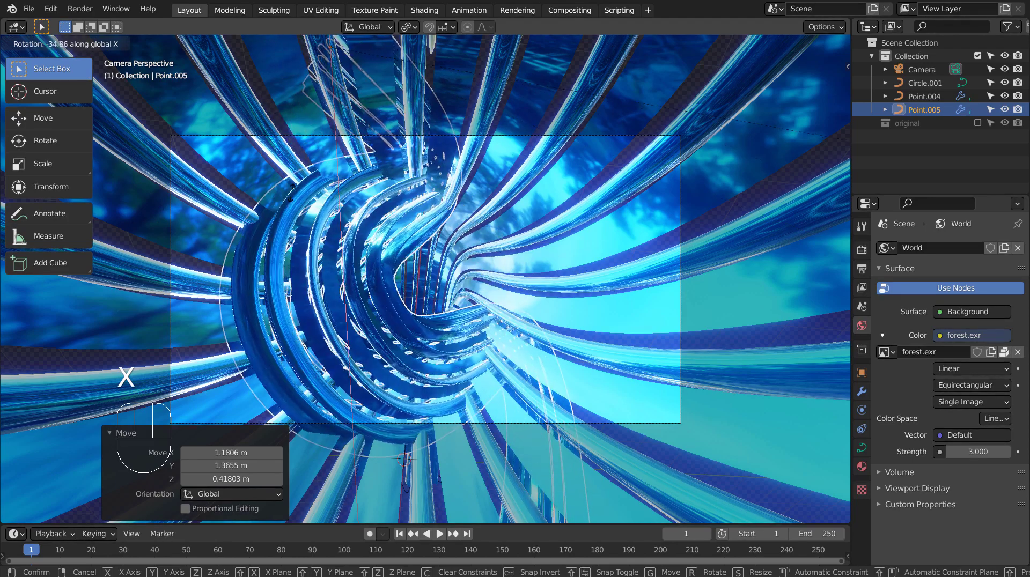
left_click(524, 162)
Scale the duplicate wave by about 0.803 and move it about -0.33 m in X, 0.02 m in Y and -0.13 m in Z
key("s")
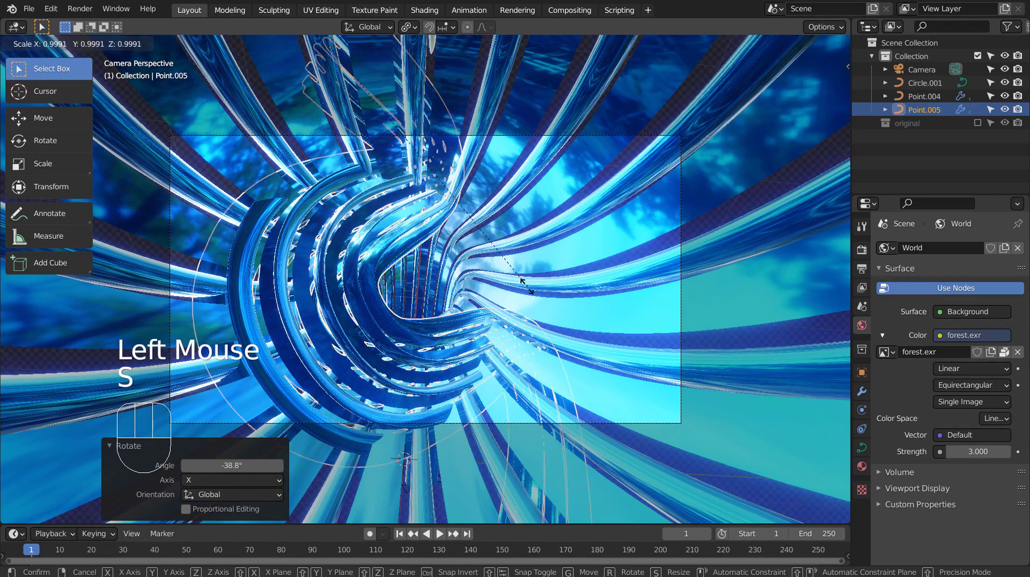
left_click(408, 322)
key("g")
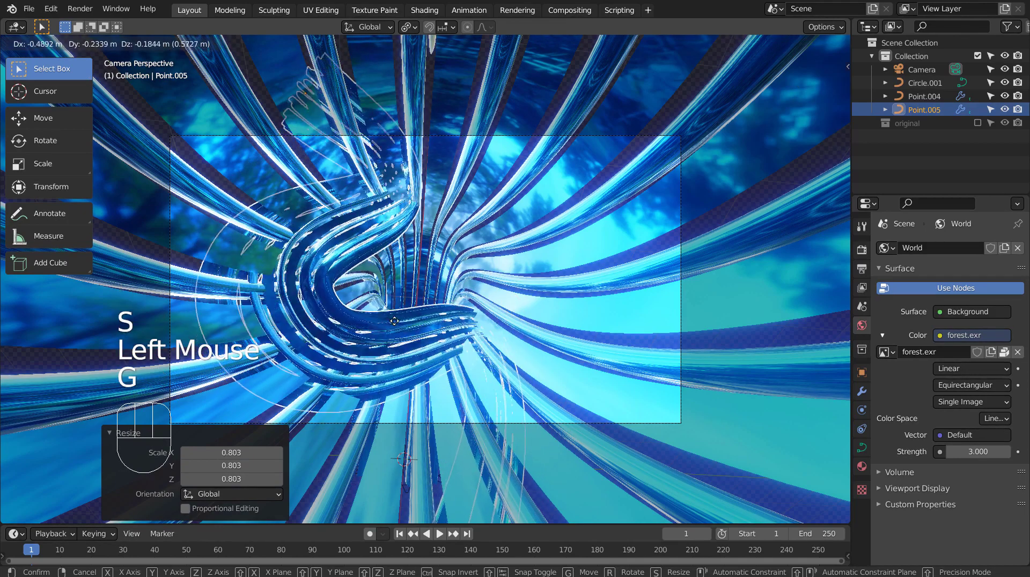
left_click(396, 325)
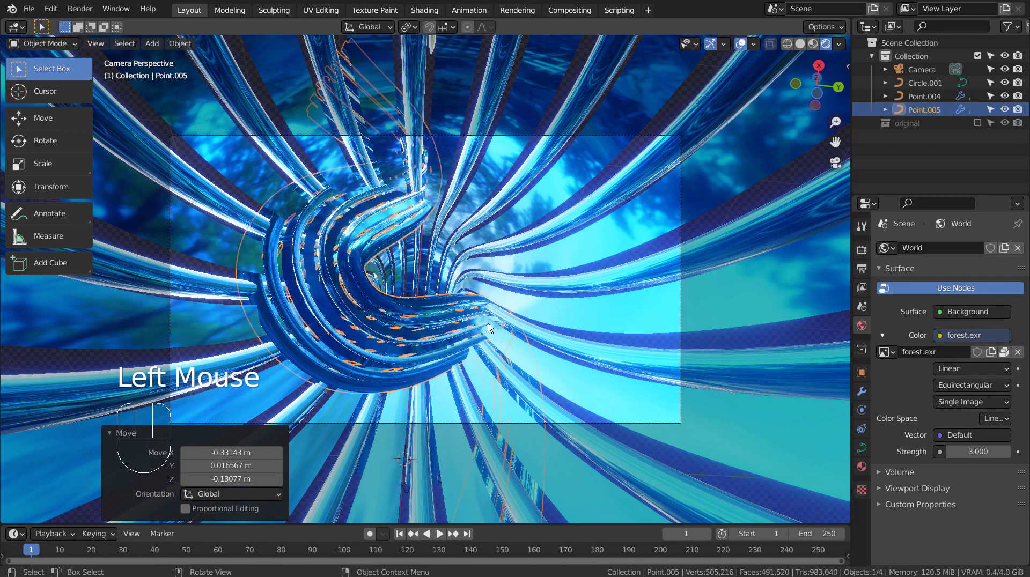
Rotate the duplicate wave about 2.09° in the camera view and move it about -1.06 m along global Z
key("r")
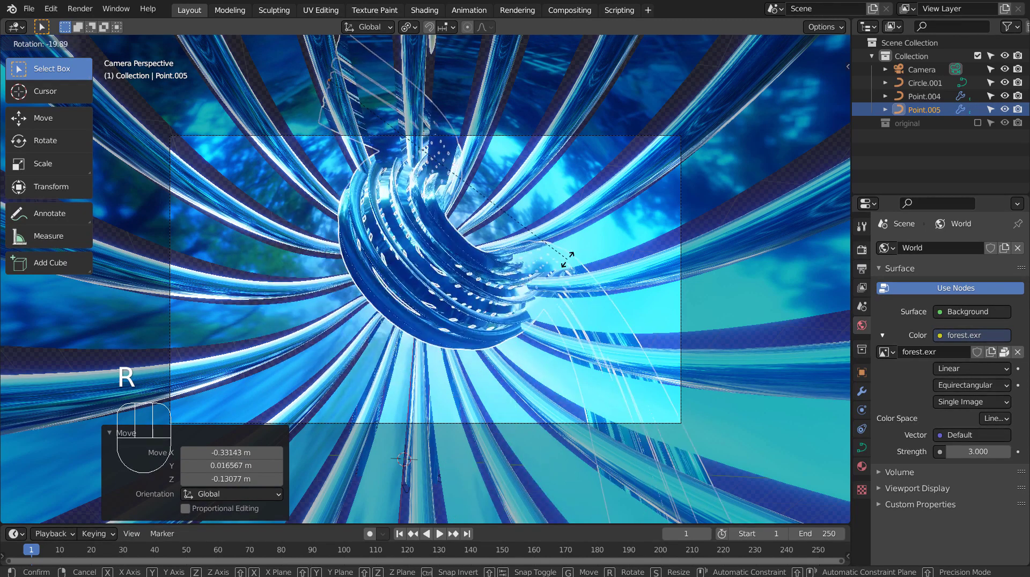
left_click(509, 305)
key("g")
key("z")
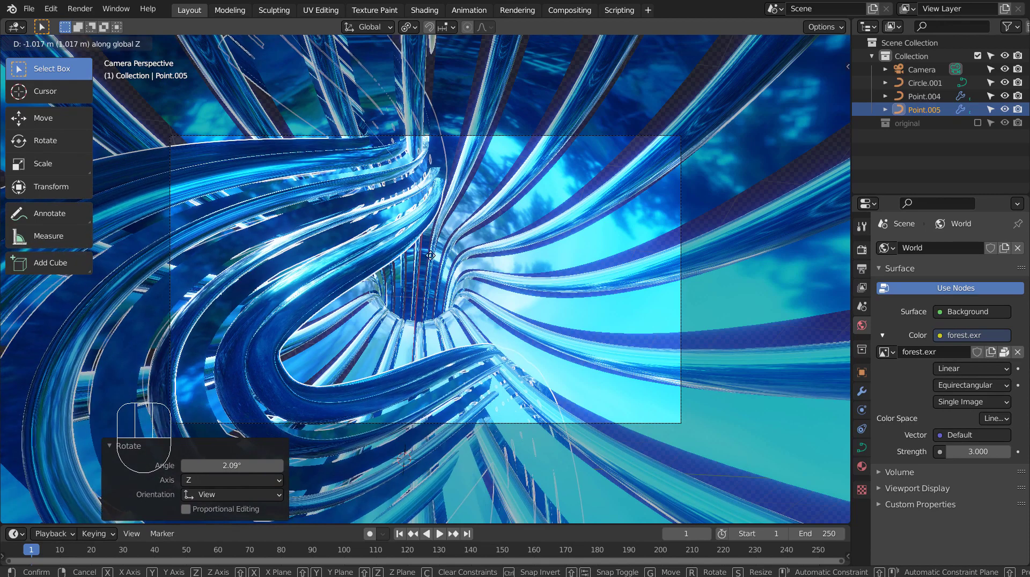
left_click(383, 311)
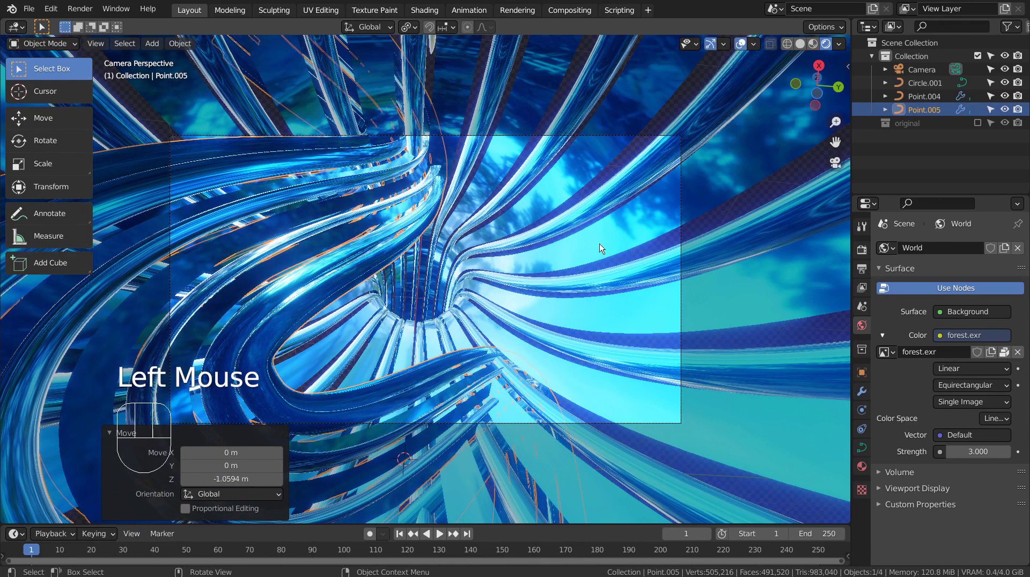
left_click(574, 299)
key("s")
left_click(743, 261)
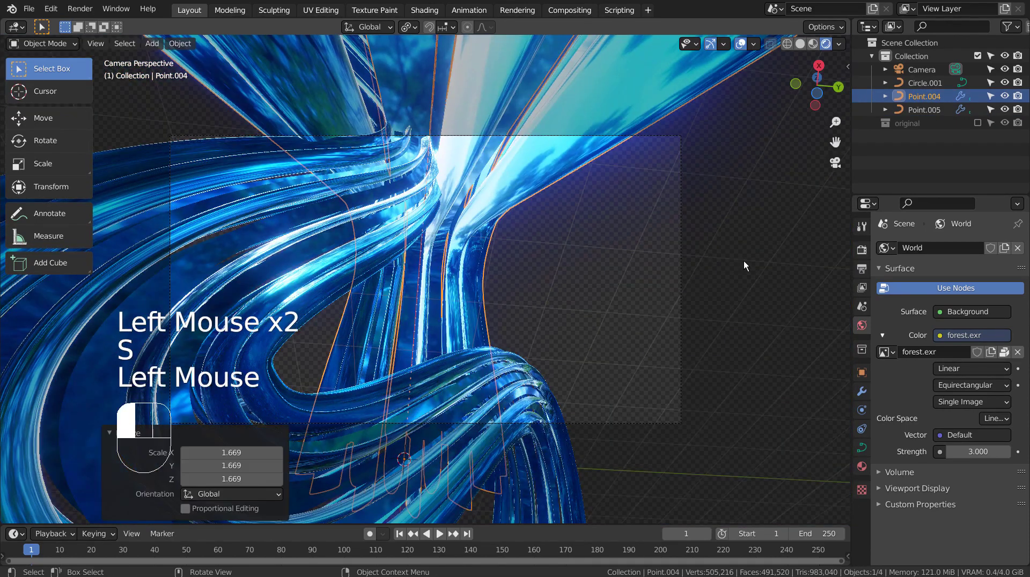
key("ctrl+z")
Select the smaller duplicate wave and scale it by about 1.115
left_click(369, 267)
key("s")
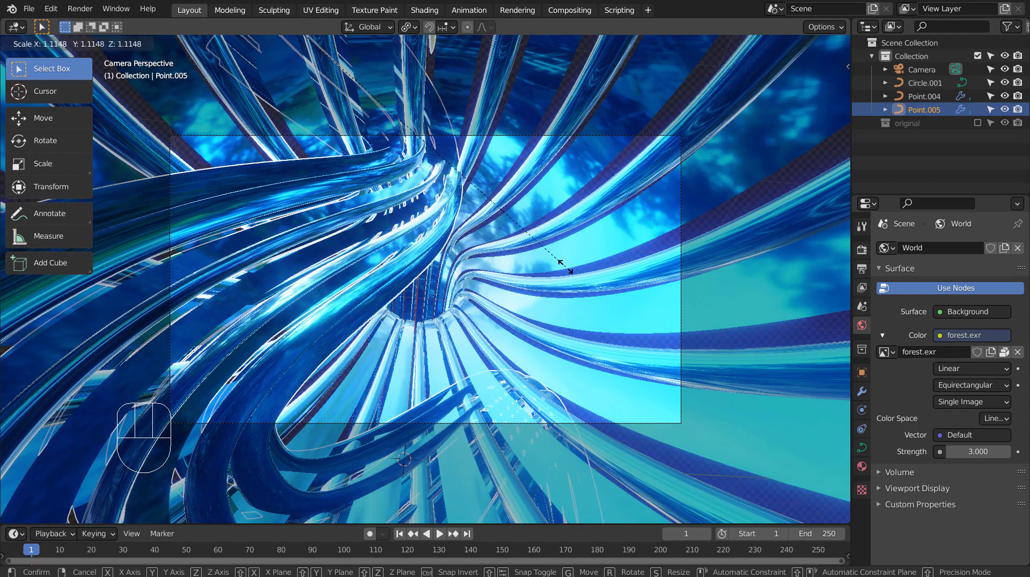
left_click(566, 267)
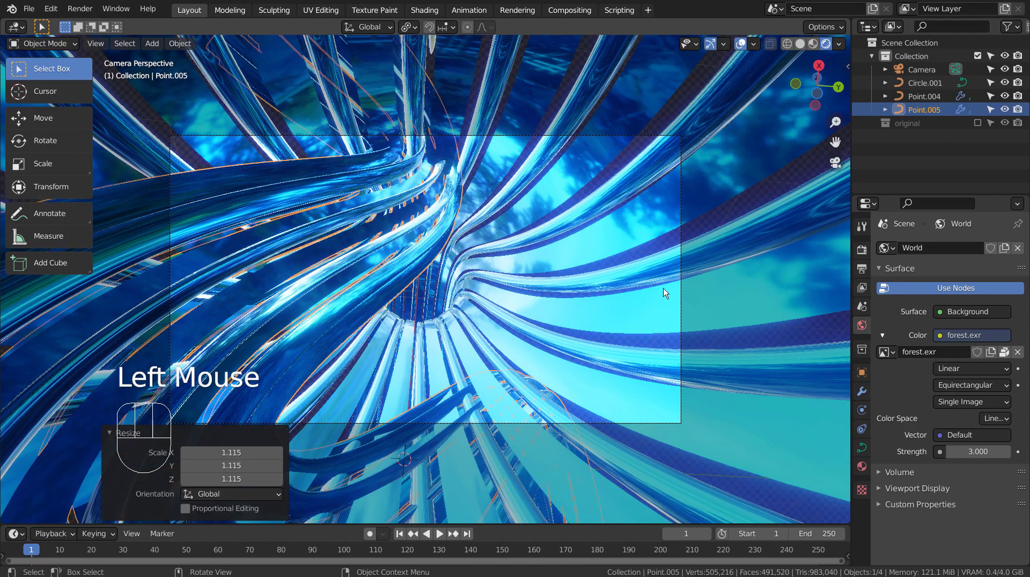
Replace the duplicate wave's material with the green Material.002
left_click(867, 466)
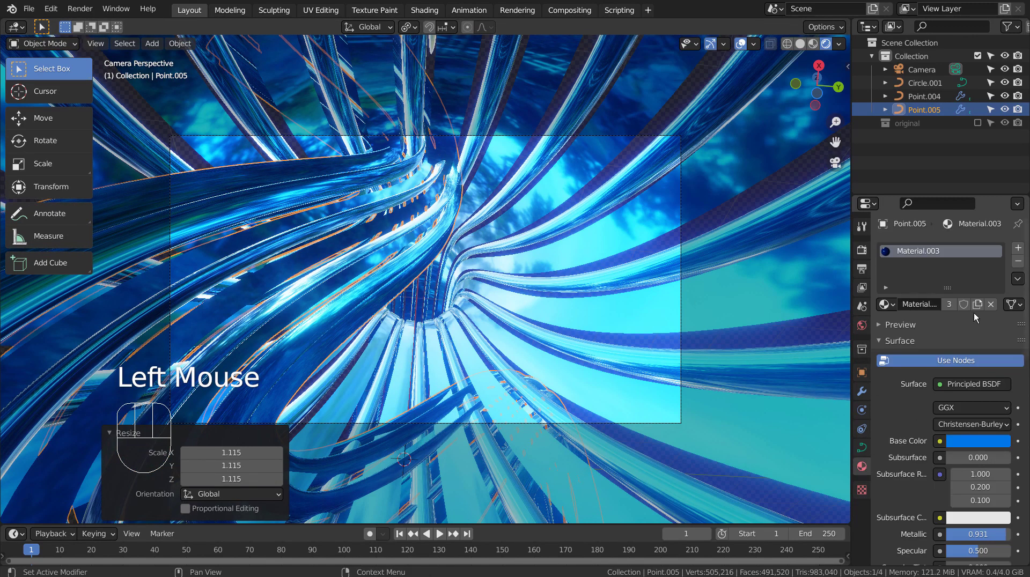
left_click(949, 305)
left_click(886, 304)
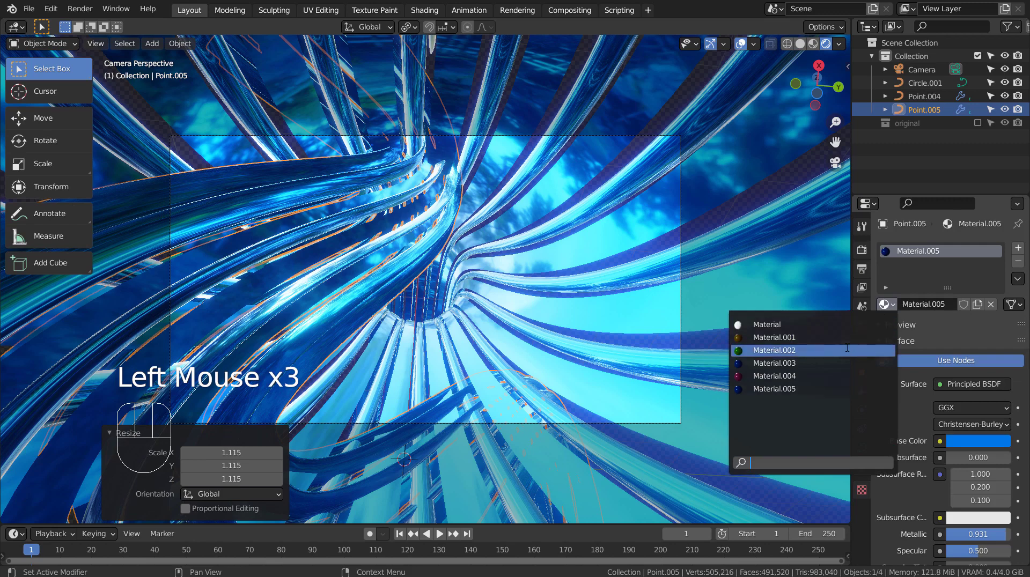
left_click(847, 350)
left_click(717, 193)
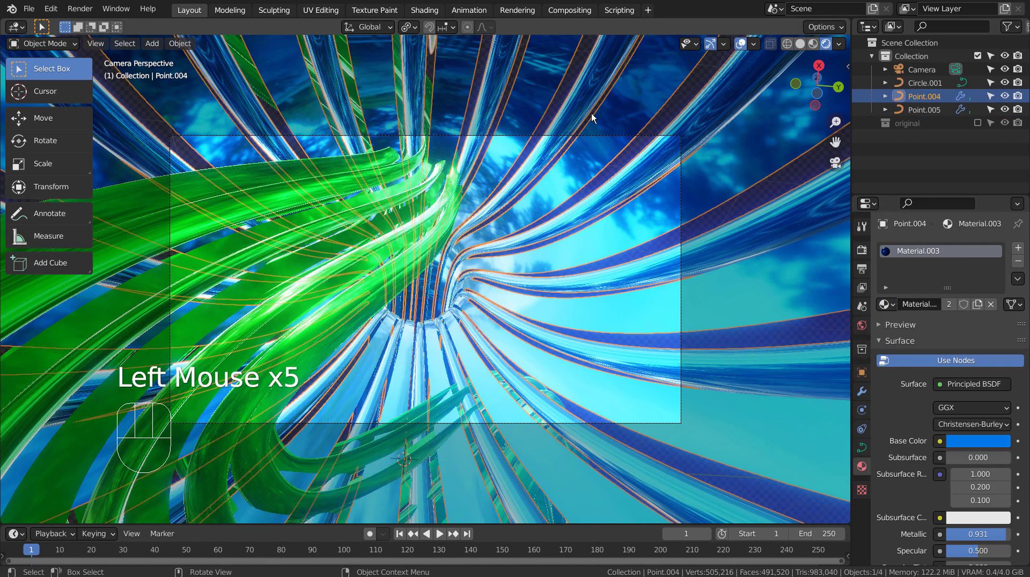
left_click(553, 115)
In top view, duplicate the green wave, rotate the copy about -151° and move it about -6.40 m in X and 4.83 m in Y
left_click(367, 310)
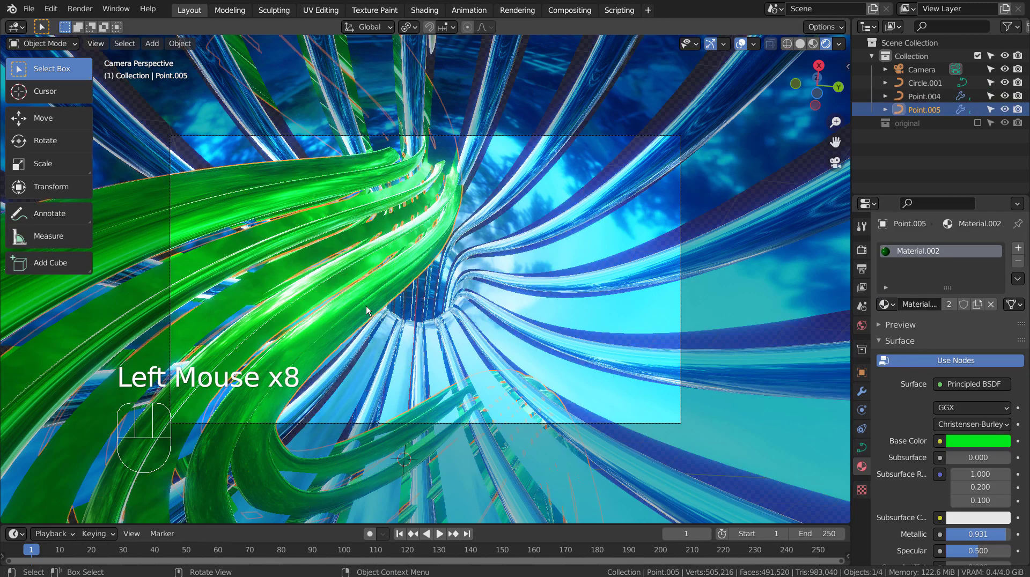
key("KP_7")
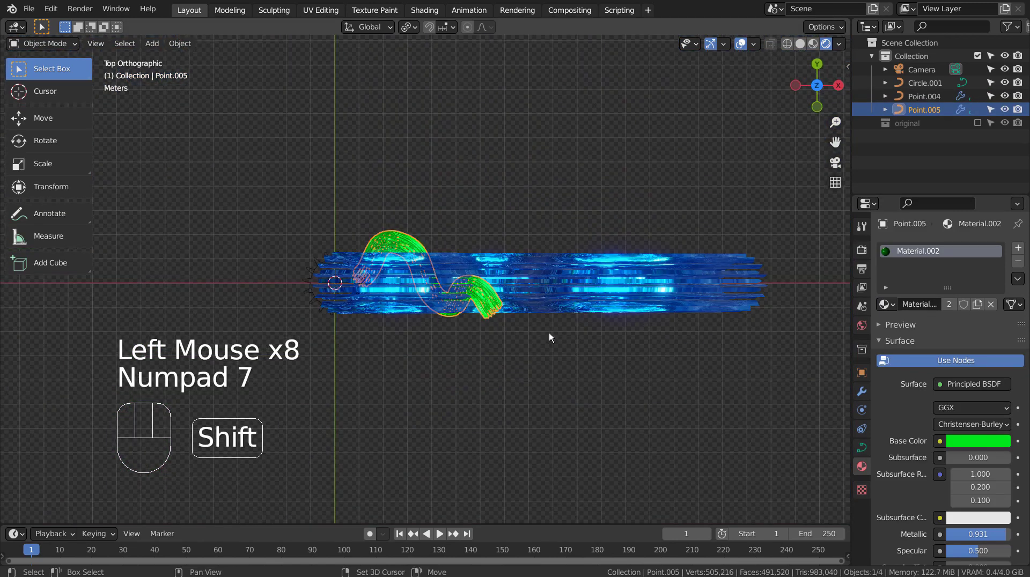
key("shift+d")
key("r")
left_click(428, 184)
key("g")
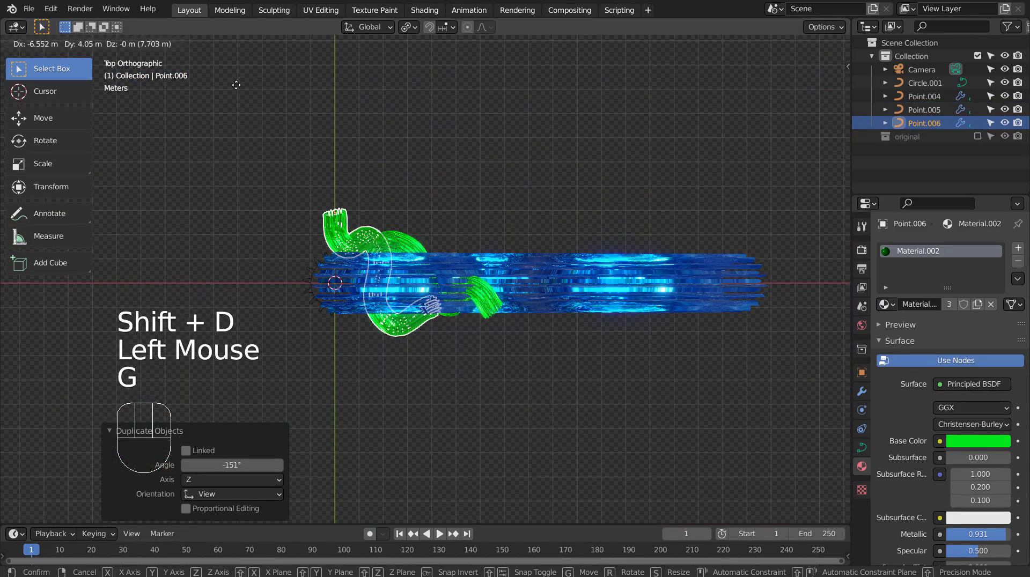
left_click(239, 66)
In camera view, move the second green wave along global X so it extends across the frame
key("KP_0")
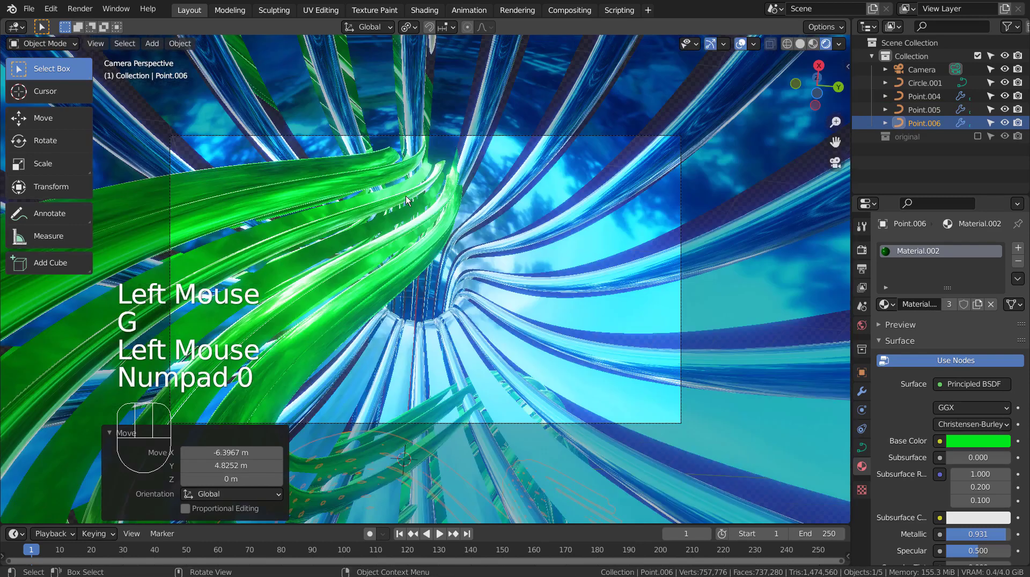
key("g")
key("z")
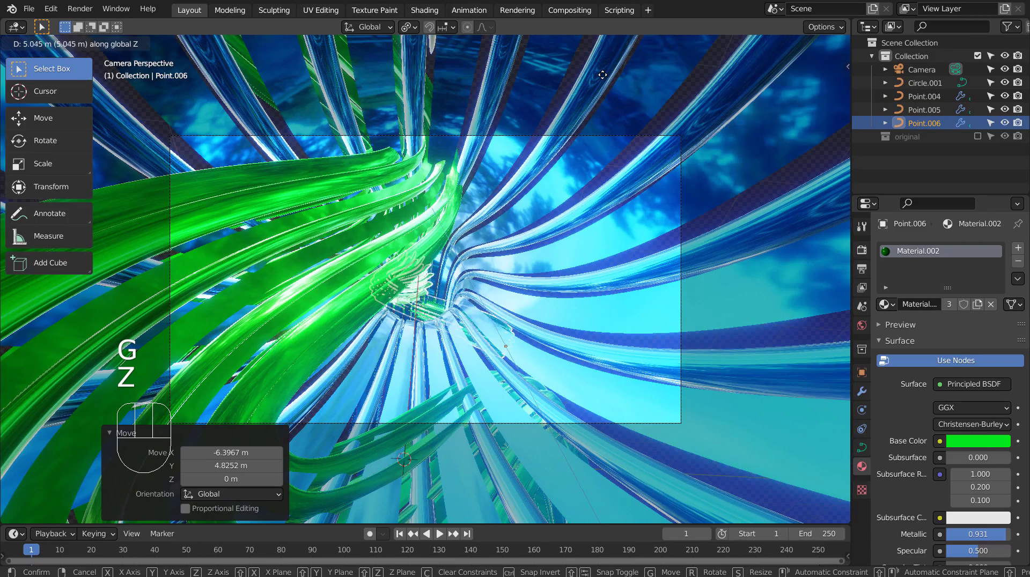
key("y")
key("x")
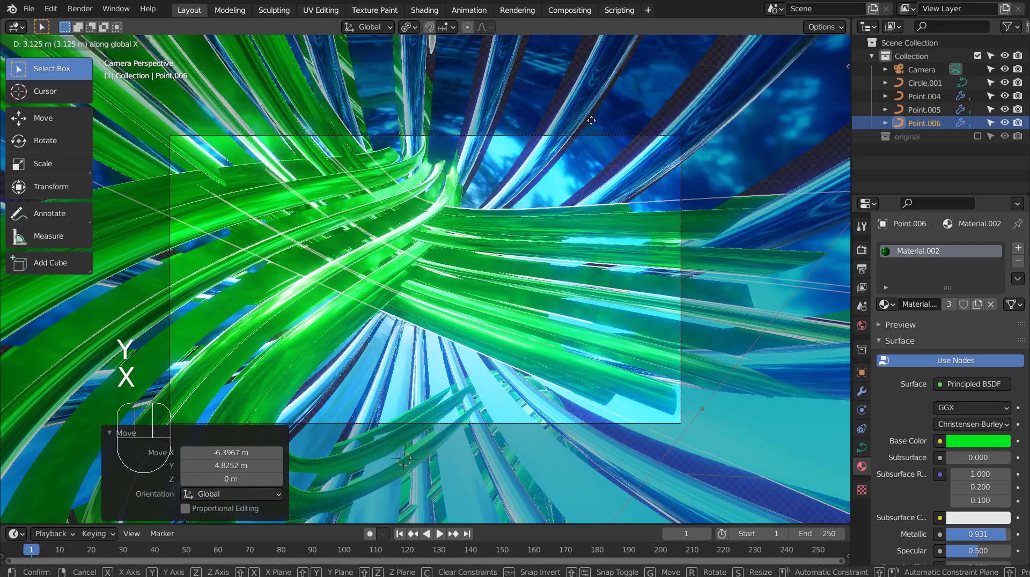
left_click(591, 134)
From an outside perspective view, move the second green wave about -0.62 m in X, 0.16 m in Y and 1.19 m in Z
middle_click_drag(591, 134, 459, 286)
scroll(498, 270, "down", 4)
key("g")
left_click(460, 290)
In camera view, move the second green wave about 0.18 m in X, -0.99 m in Y and 0.10 m in Z
key("KP_0")
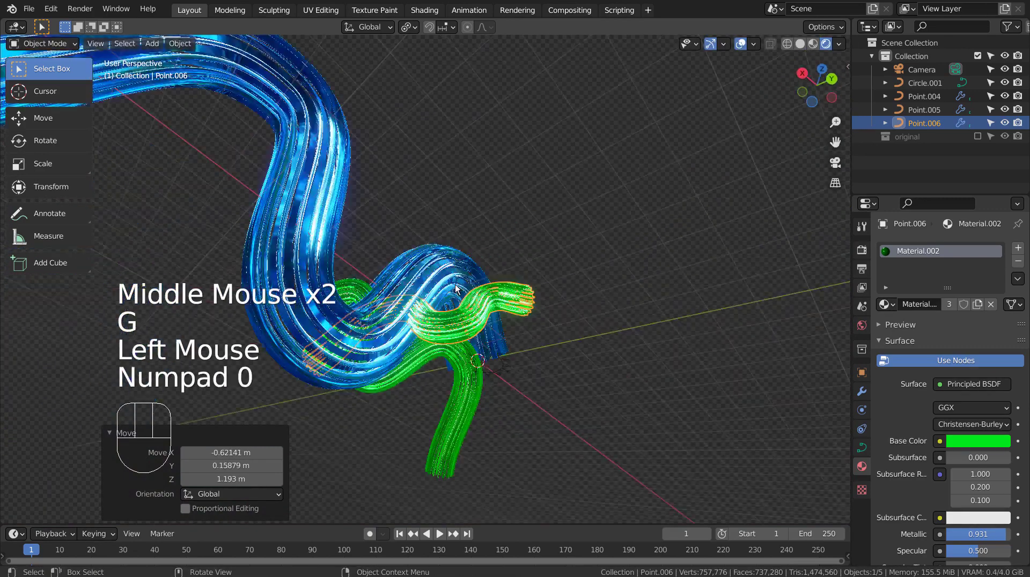
key("g")
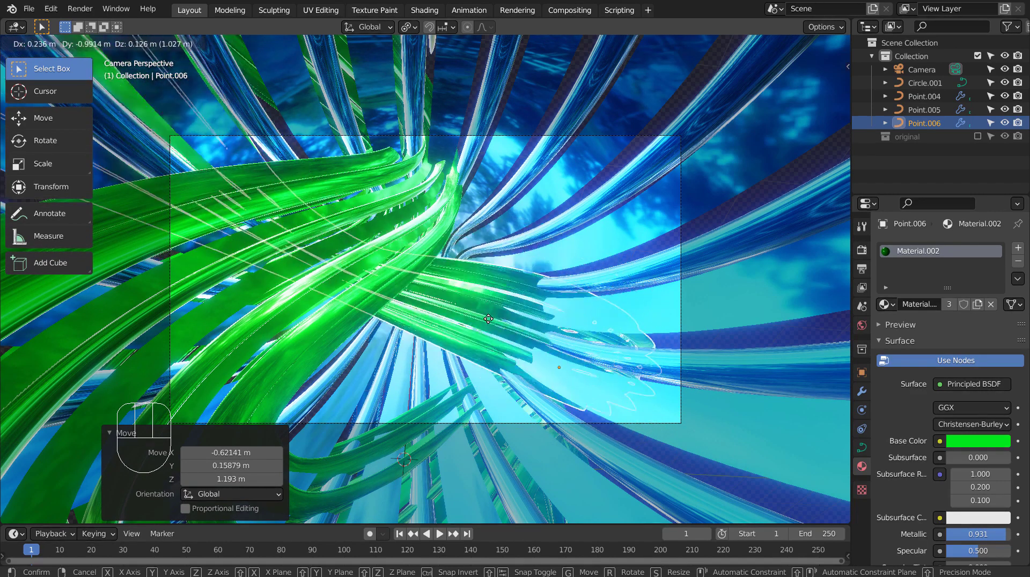
left_click(488, 318)
From an outside perspective view, move the second green wave about 1.07 m in X, -0.38 m in Y and -1.07 m in Z
middle_click_drag(488, 318, 436, 406)
scroll(436, 406, "down", 5)
key("g")
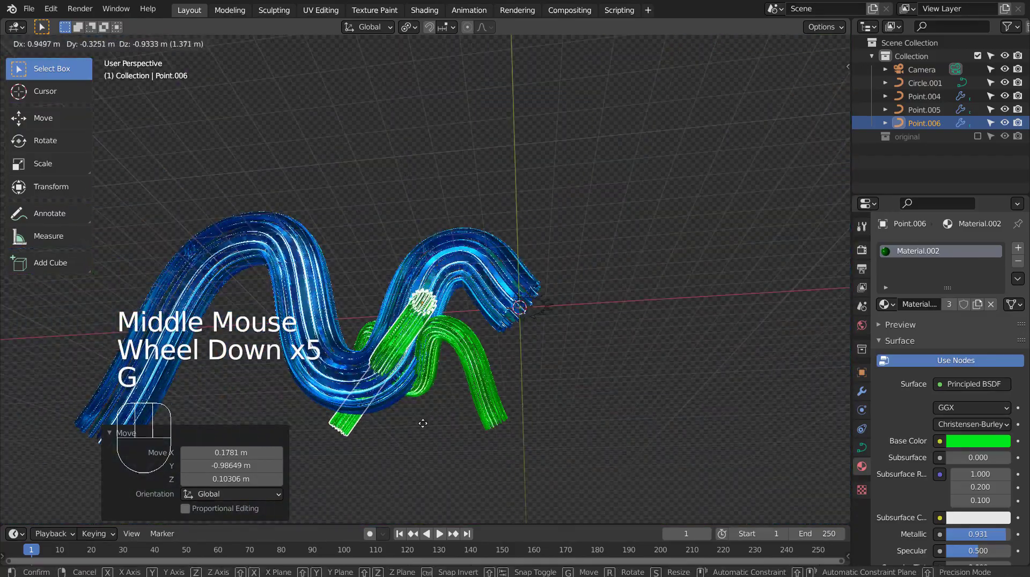
left_click(421, 424)
In camera view, move the second green wave about -0.33 m in X, 0.10 m in Y and -0.13 m in Z, and scale it by about 1.406
key("KP_0")
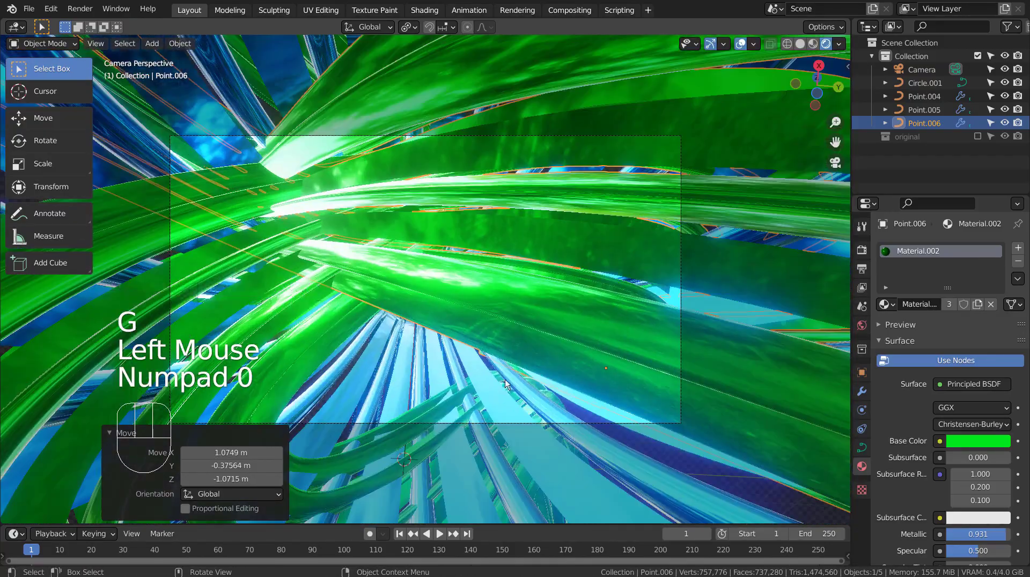
key("g")
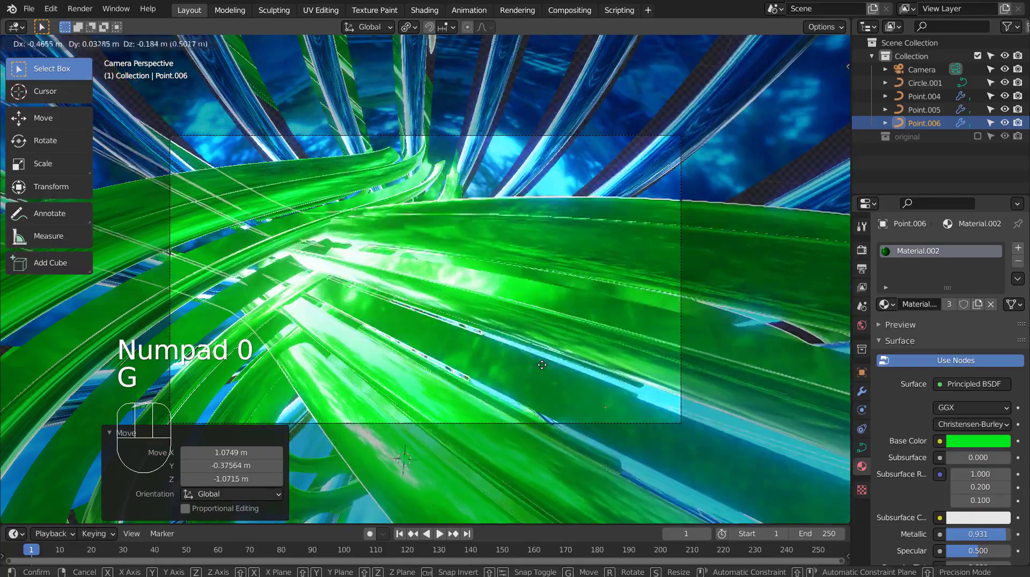
left_click(548, 356)
key("s")
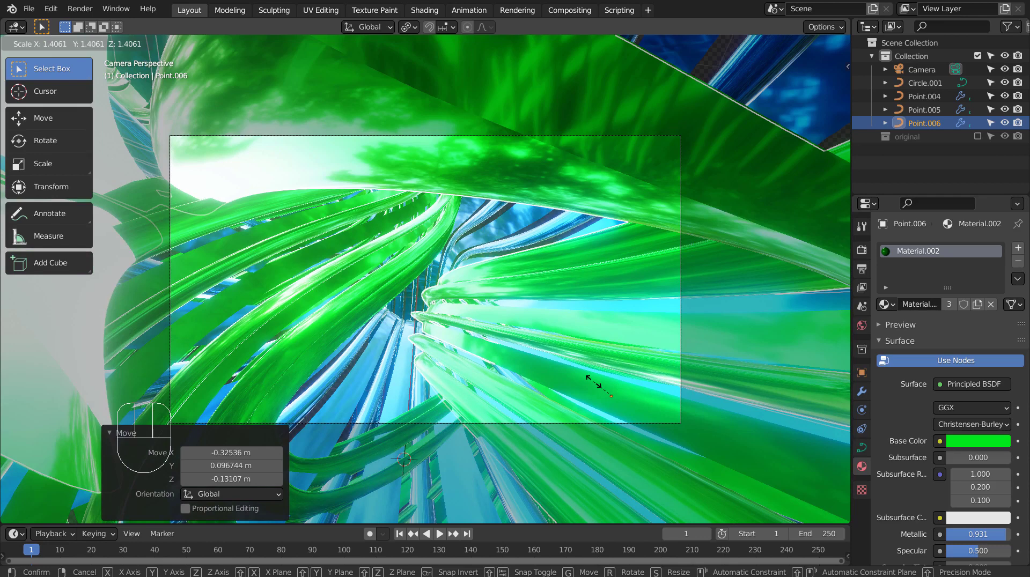
left_click(593, 381)
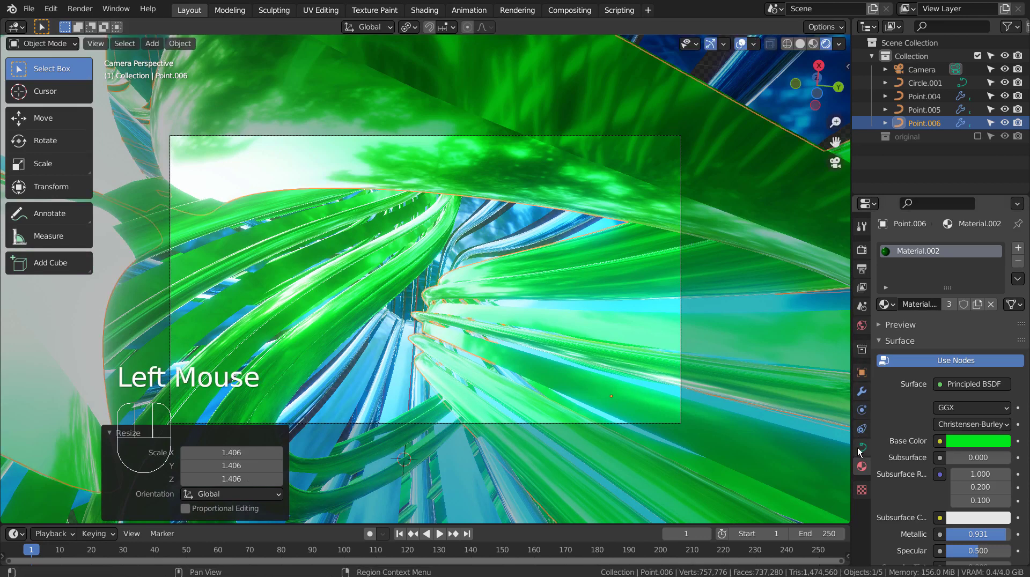
Assign the pink Material.004 to the second duplicate wave
left_click(946, 305)
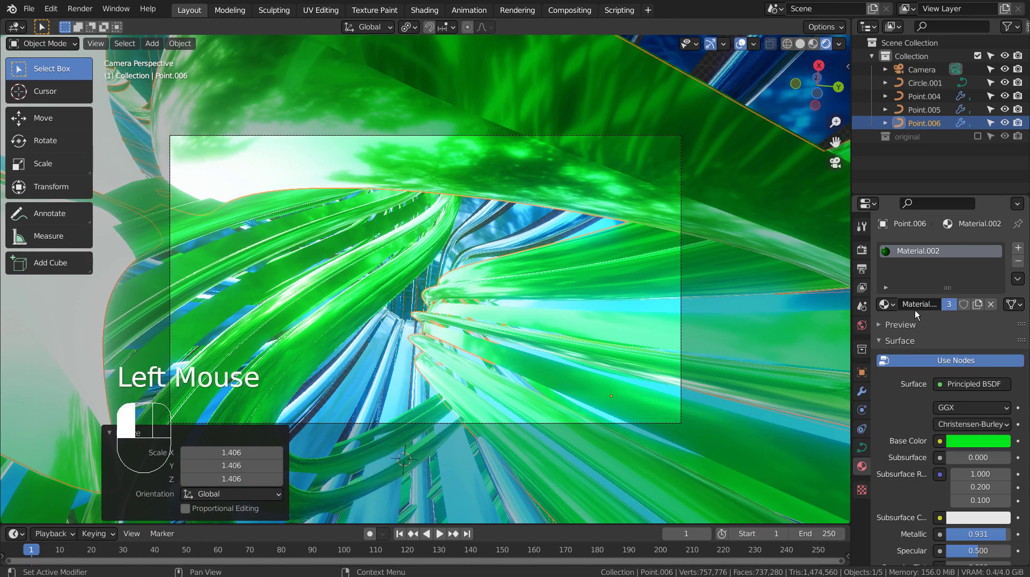
left_click(888, 305)
left_click(823, 377)
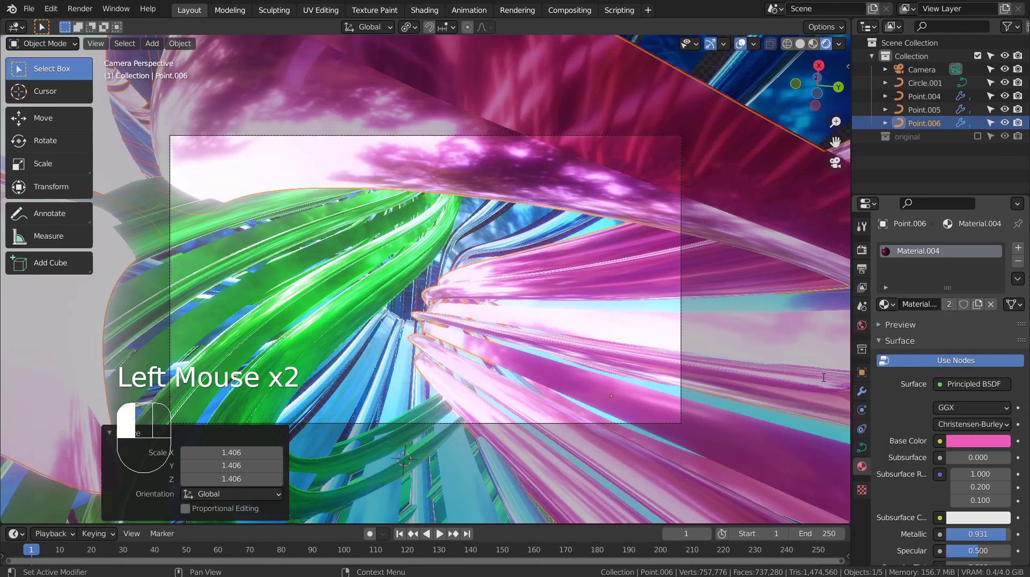
Scale the pink wave by about 1.073 in camera view
left_click(364, 342)
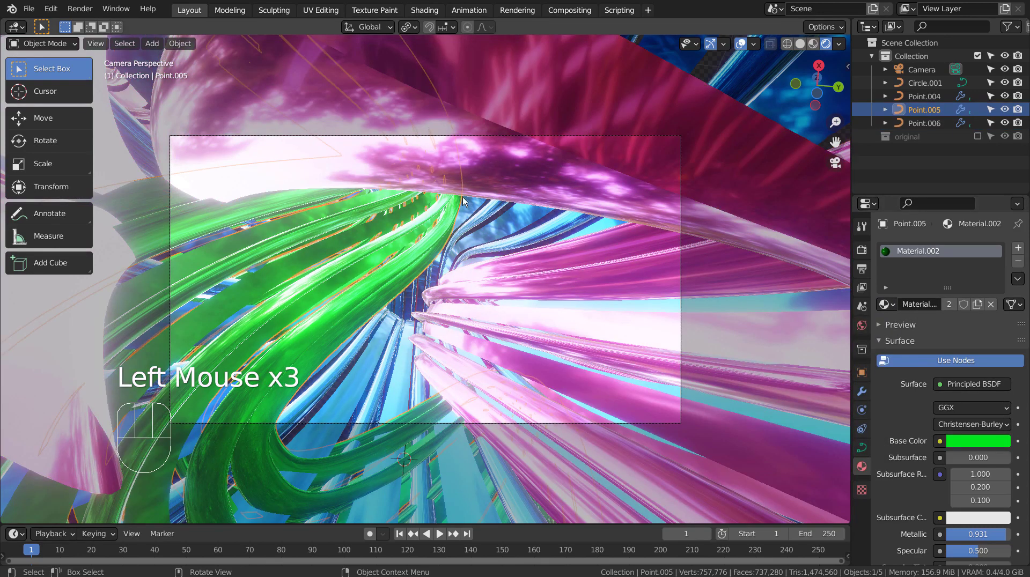
left_click(593, 191)
key("s")
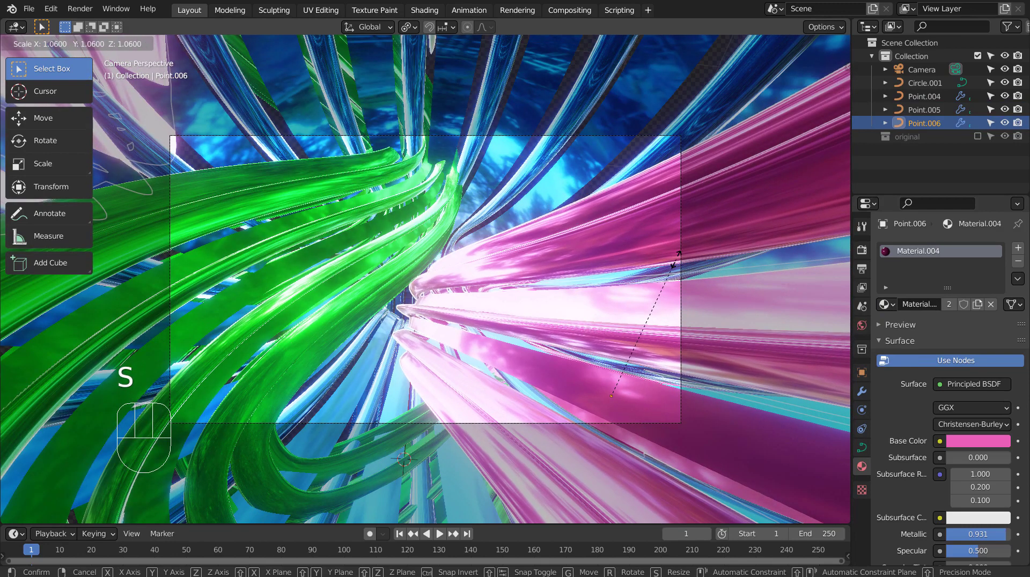
left_click(681, 261)
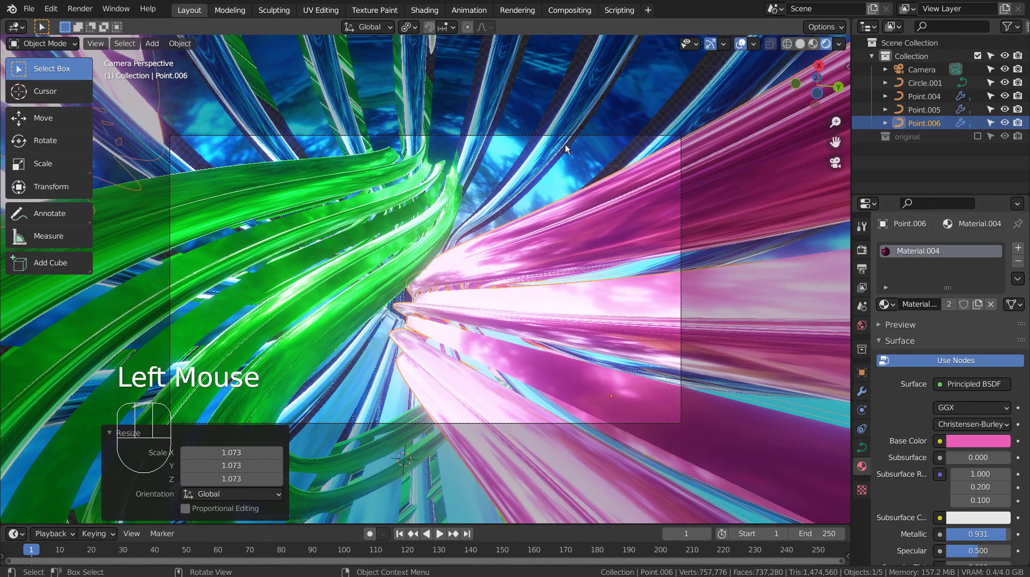
Examine from outside how the pink wave sits against the blue and green waves, and return to the camera view
left_click(560, 112)
left_click(643, 265)
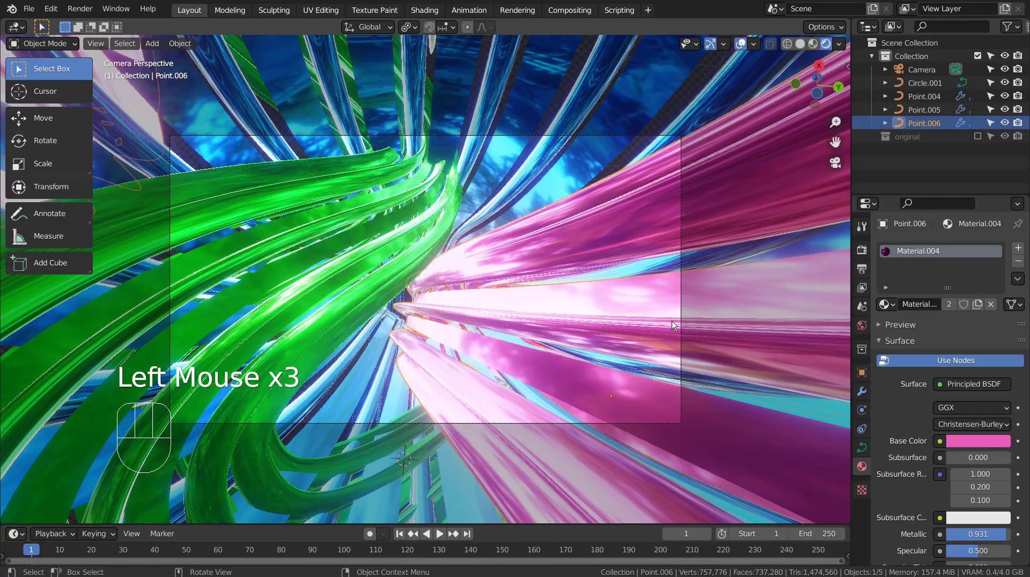
middle_click_drag(671, 321, 461, 371)
scroll(598, 356, "down", 3)
left_click(434, 362)
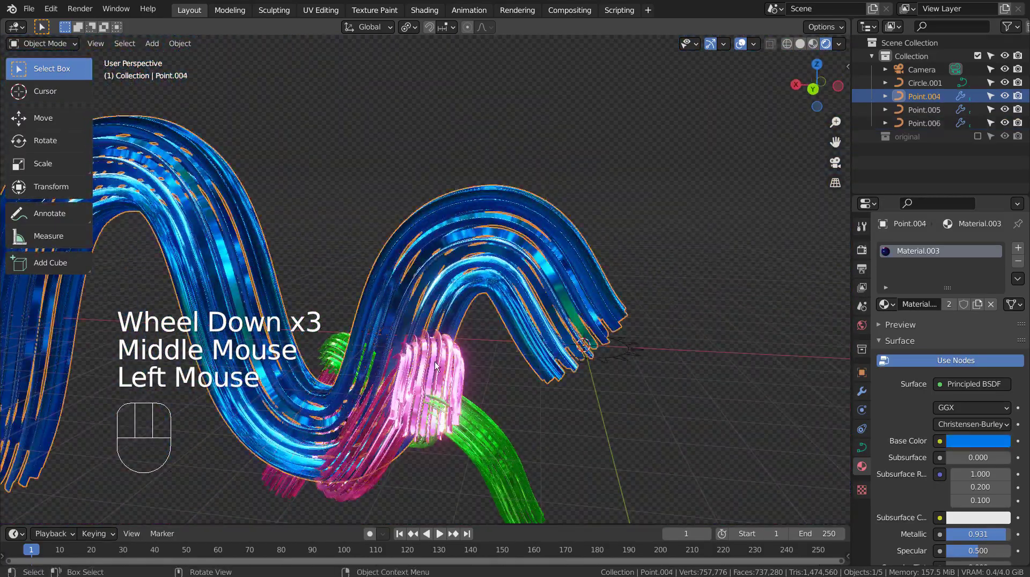
left_click(446, 377)
key("KP_0")
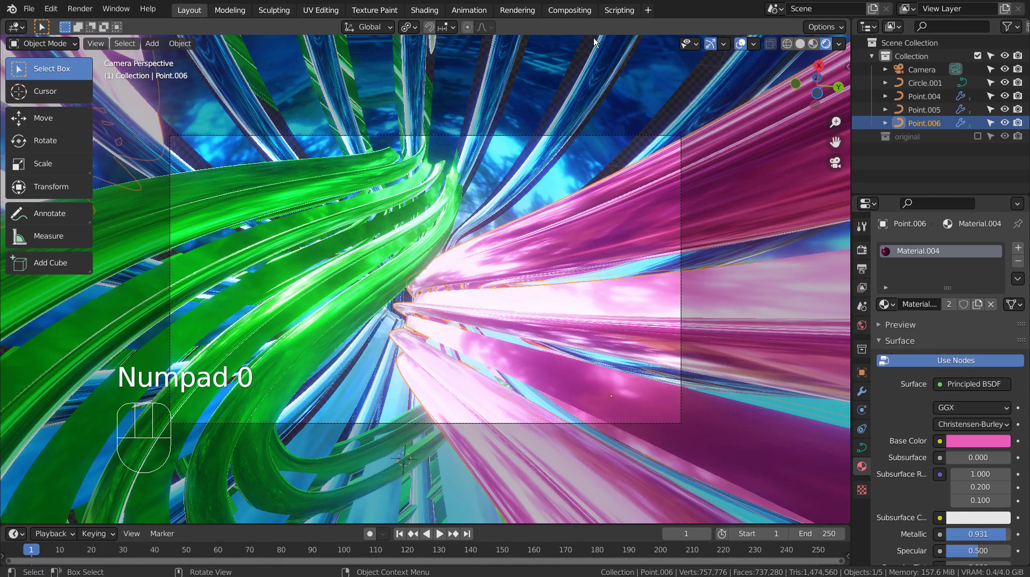
Open the Compositing workspace with a maximized node editor, hide its sidebar and move the Denoise node closer to Render Layers
left_click(573, 11)
key("ctrl+space")
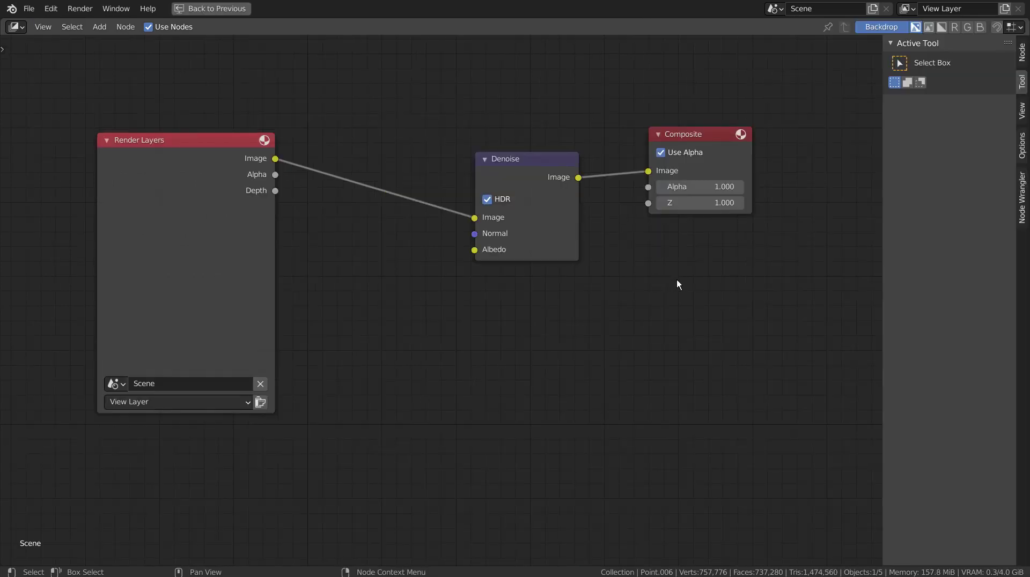
key("n")
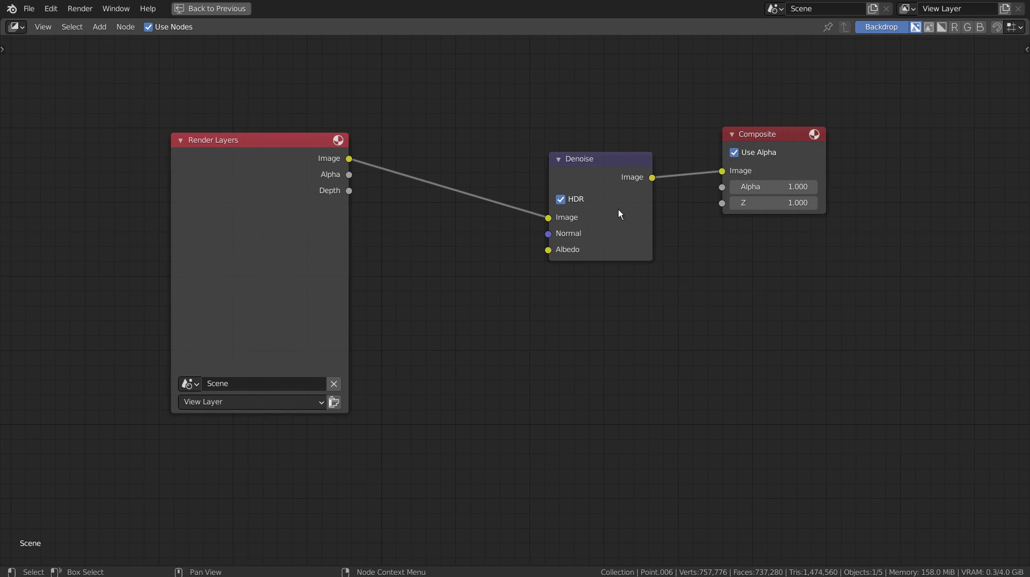
left_click_drag(597, 157, 537, 155)
left_click(642, 320)
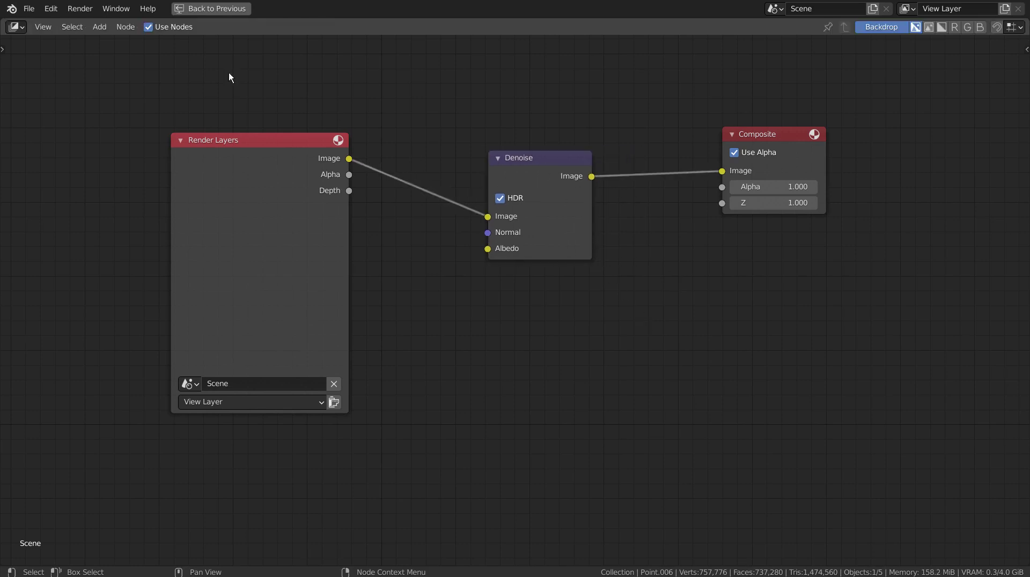